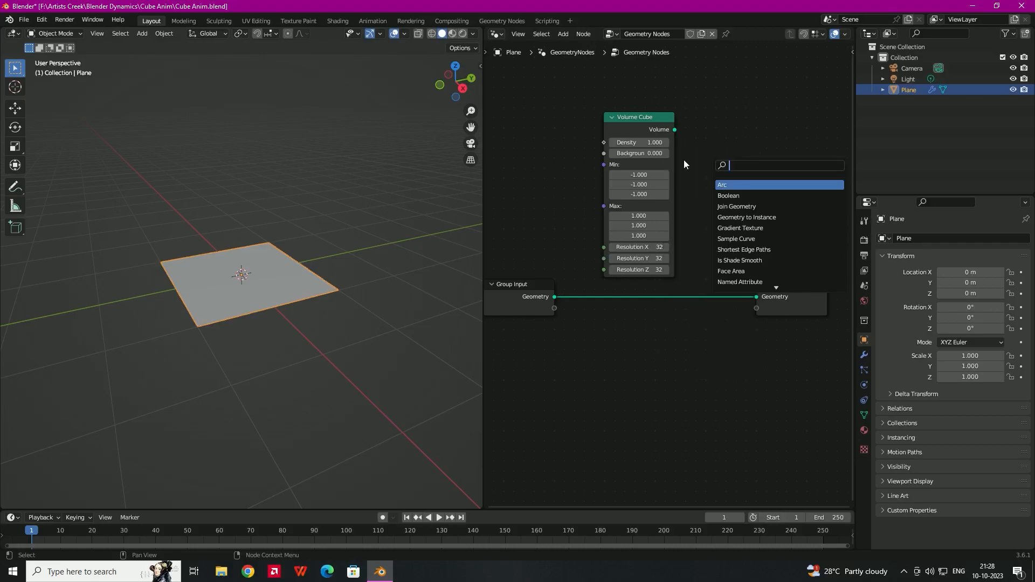
Add a Distribute Points in Volume node, feed it the Volume Cube's volume, and connect its points to the Group Output geometry
click(771, 189)
click(768, 189)
drag(674, 130, 702, 191)
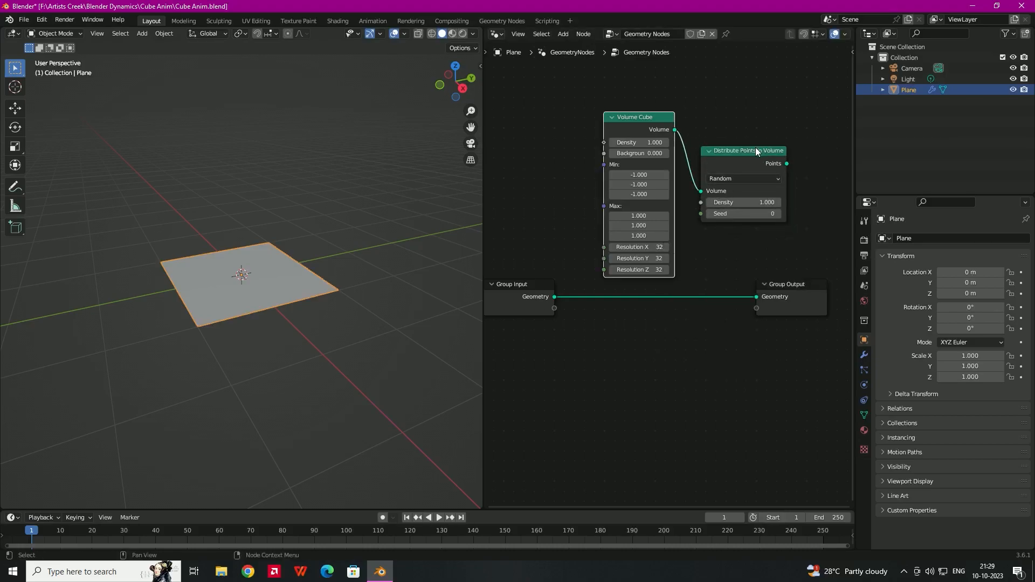
drag(786, 164, 756, 296)
drag(639, 117, 601, 111)
scroll(240, 268, up, 5)
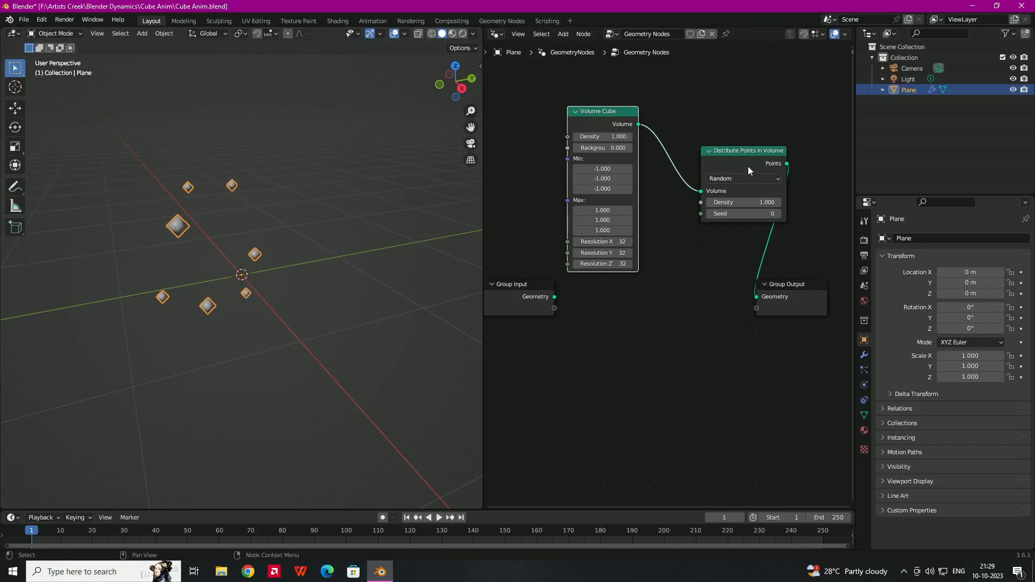
Set the distribution method of the Distribute Points in Volume node to Grid
click(735, 174)
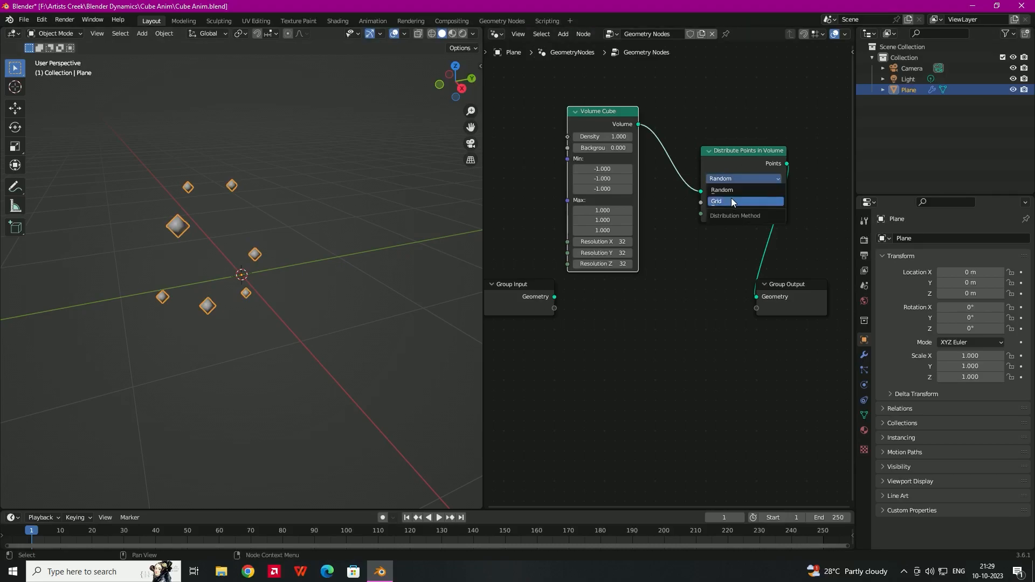
click(731, 201)
mouse_move(232, 237)
middle_down()
mouse_move(207, 224)
mouse_move(247, 228)
middle_up()
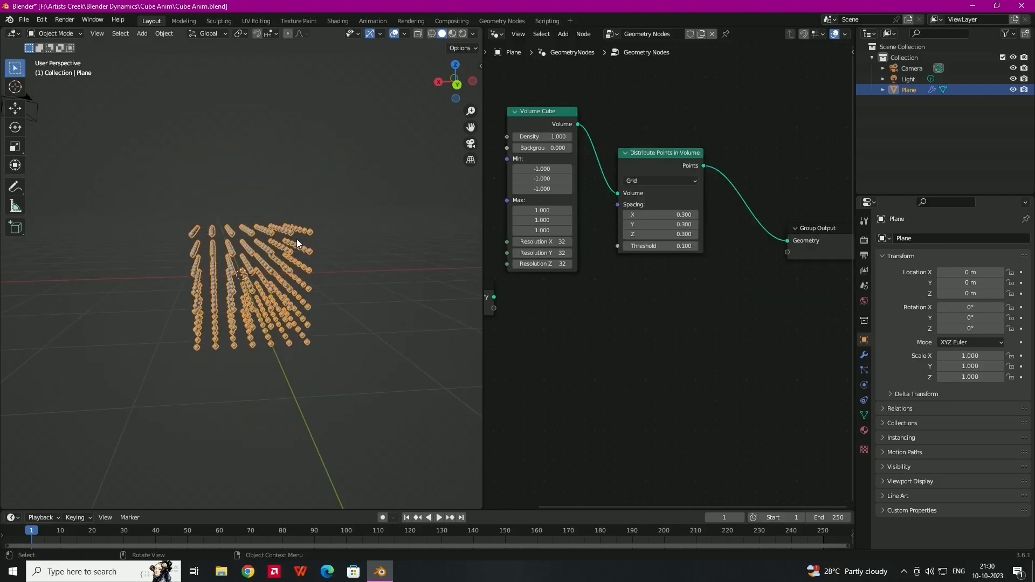
middle_drag(297, 239, 344, 241)
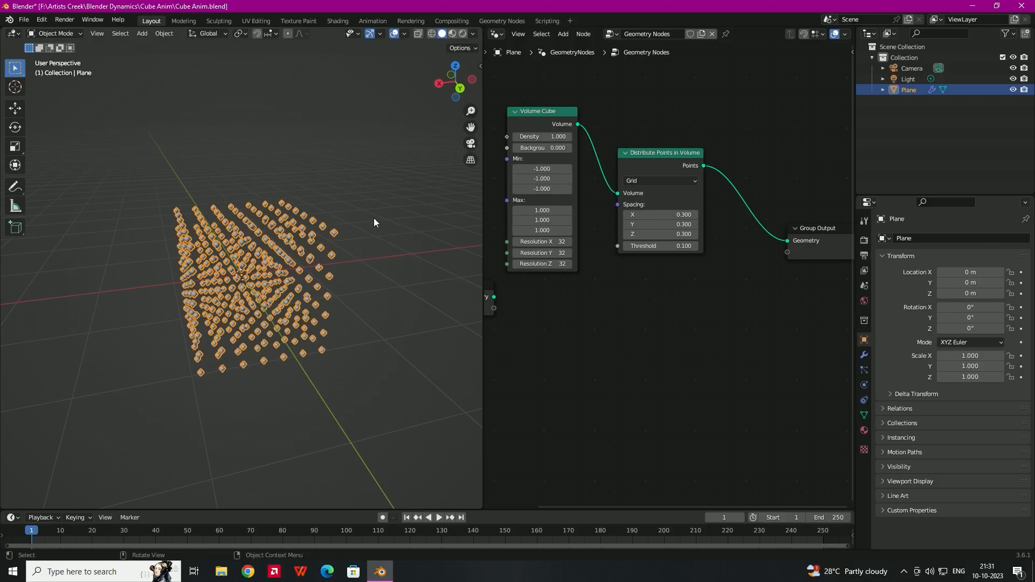
scroll(336, 232, up, 4)
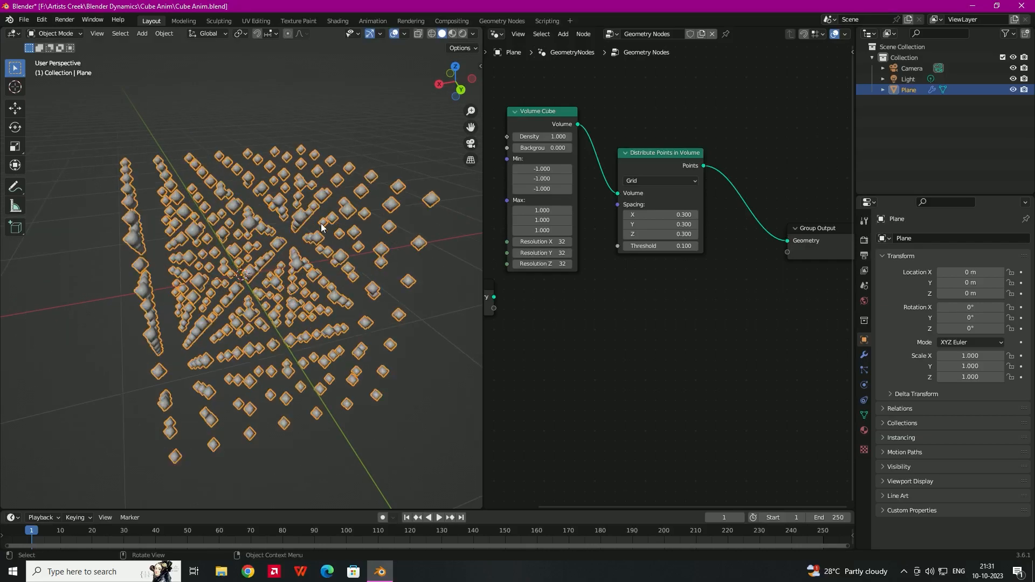
scroll(352, 228, down, 4)
Insert an Instance on Points node between Distribute Points in Volume and Group Output
key(shift+a)
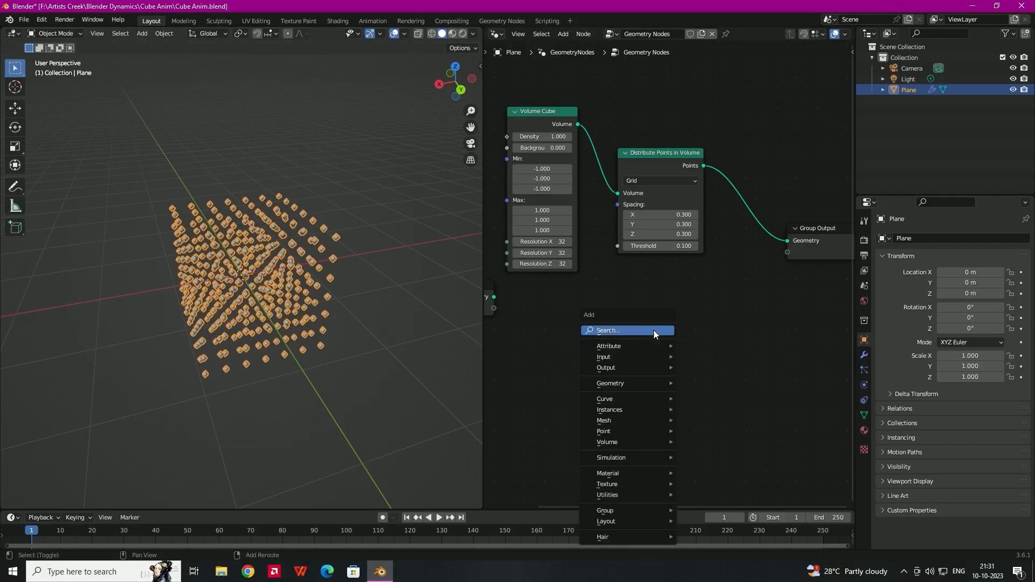
click(649, 329)
text(inst)
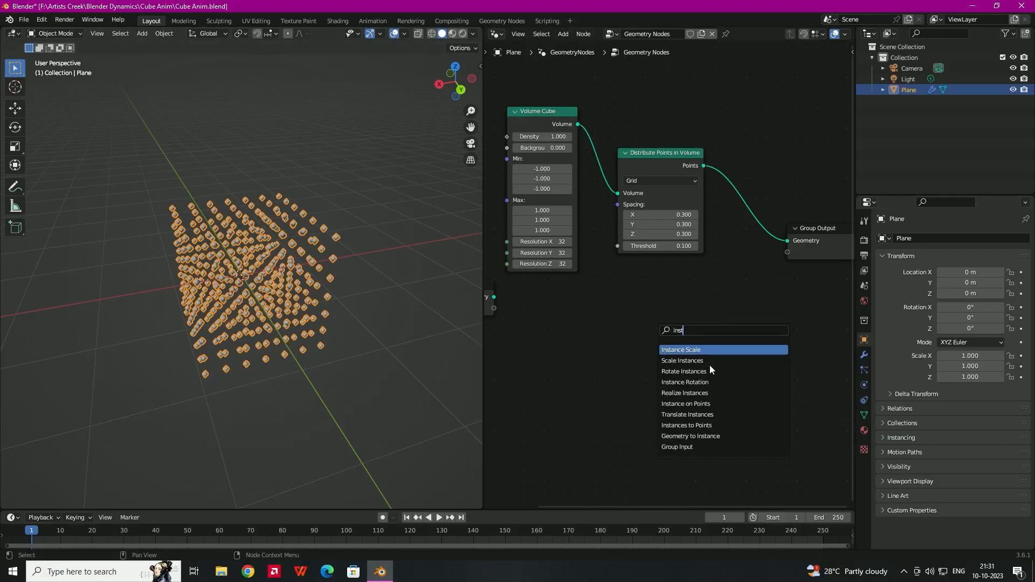
click(694, 403)
click(739, 358)
middle_drag(760, 315, 629, 302)
drag(629, 306, 644, 188)
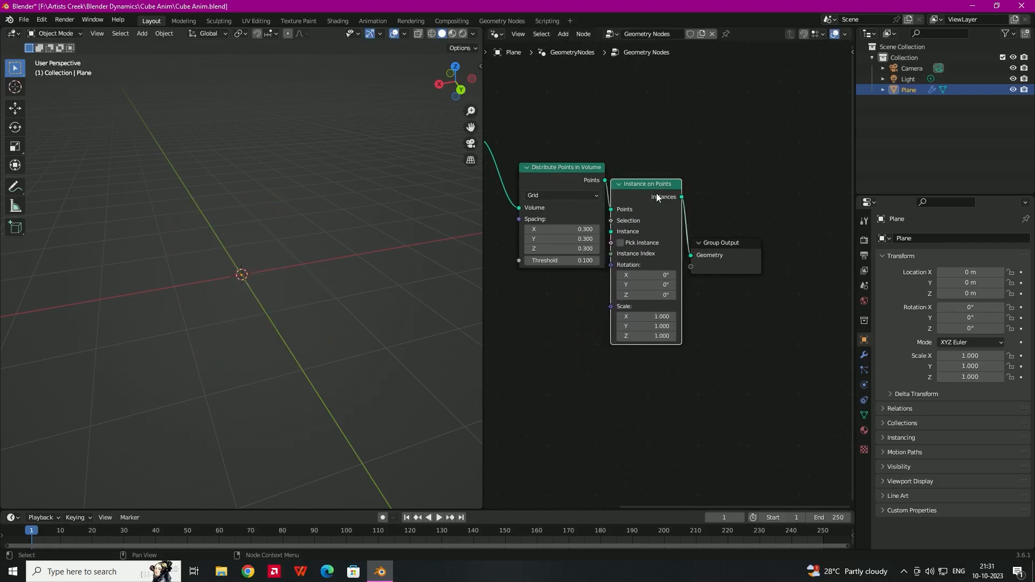
Add a cube mesh to the scene at the world origin
middle_drag(299, 260, 265, 255)
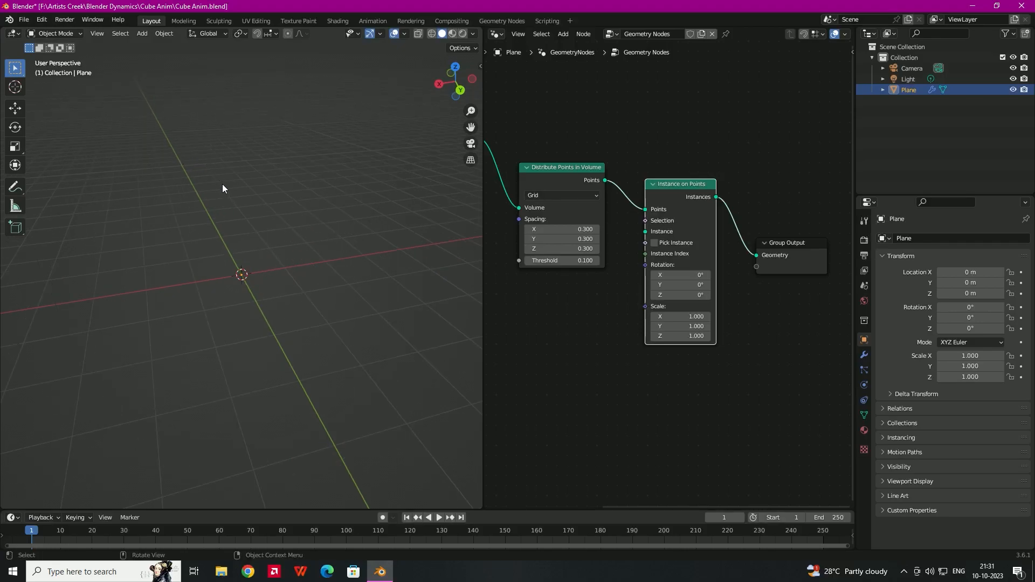
key(shift+a)
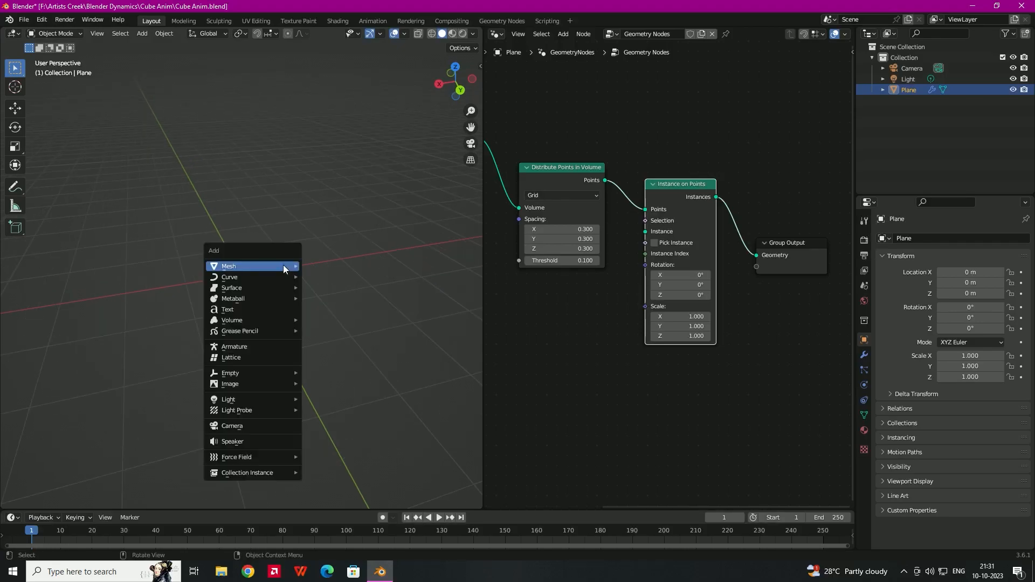
mouse_move(279, 266)
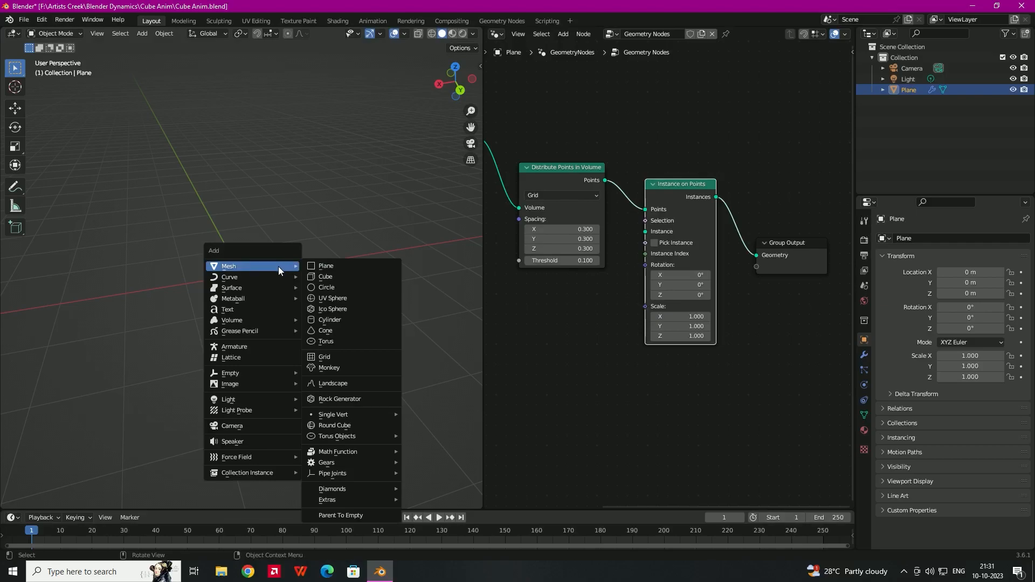
click(356, 276)
middle_drag(271, 245, 258, 228)
scroll(273, 225, up, 2)
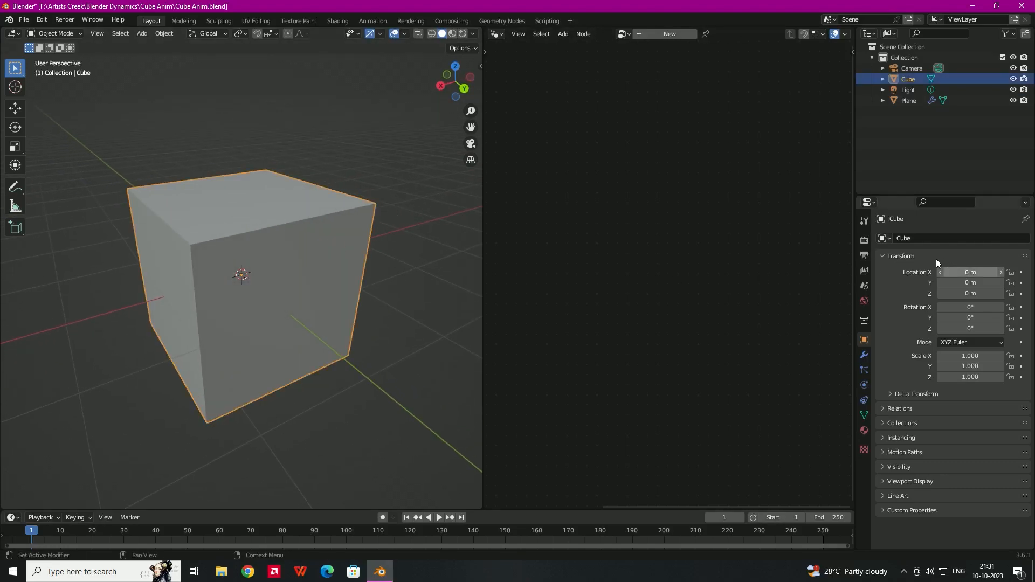
Add a Bevel modifier to the cube with 5 segments and an amount of 0.23 m
click(865, 355)
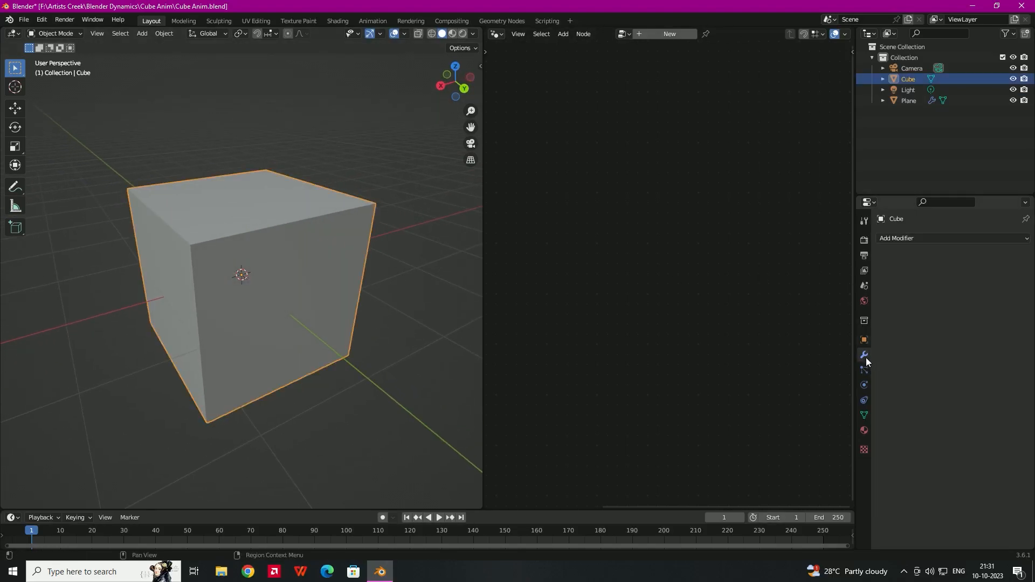
click(920, 237)
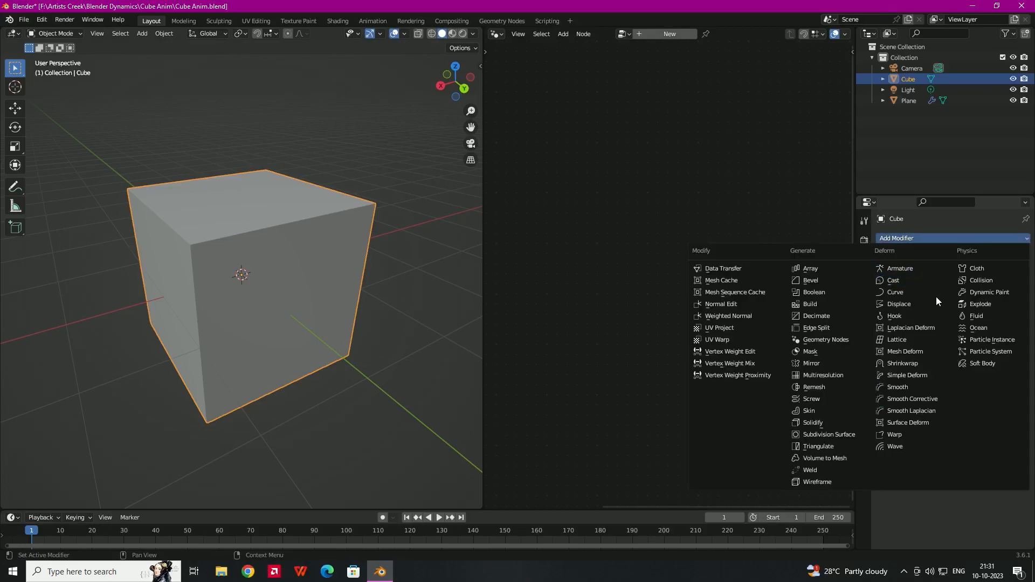
click(810, 280)
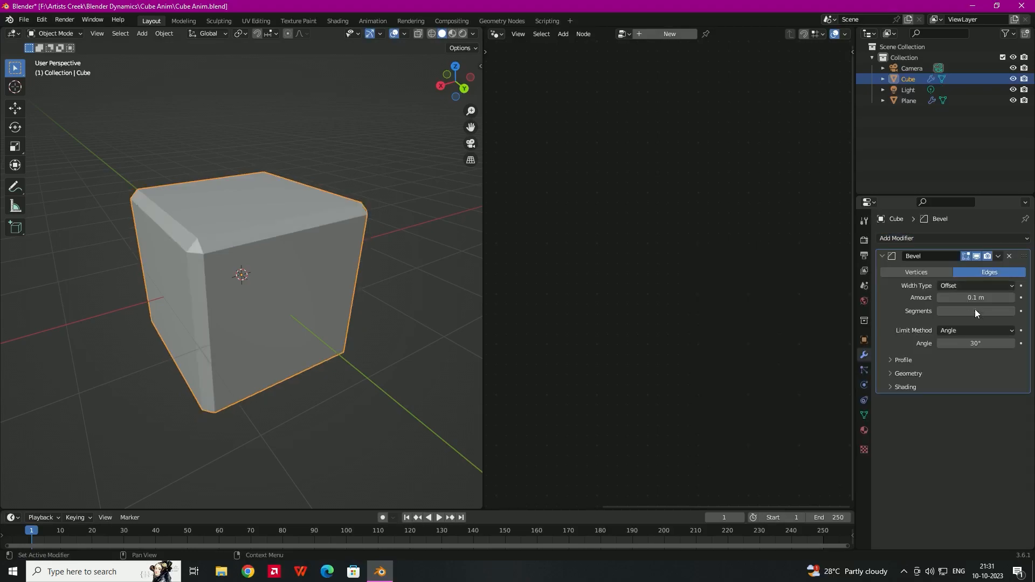
click(1012, 311)
click(1012, 311)
click(1011, 312)
drag(1001, 302, 1024, 302)
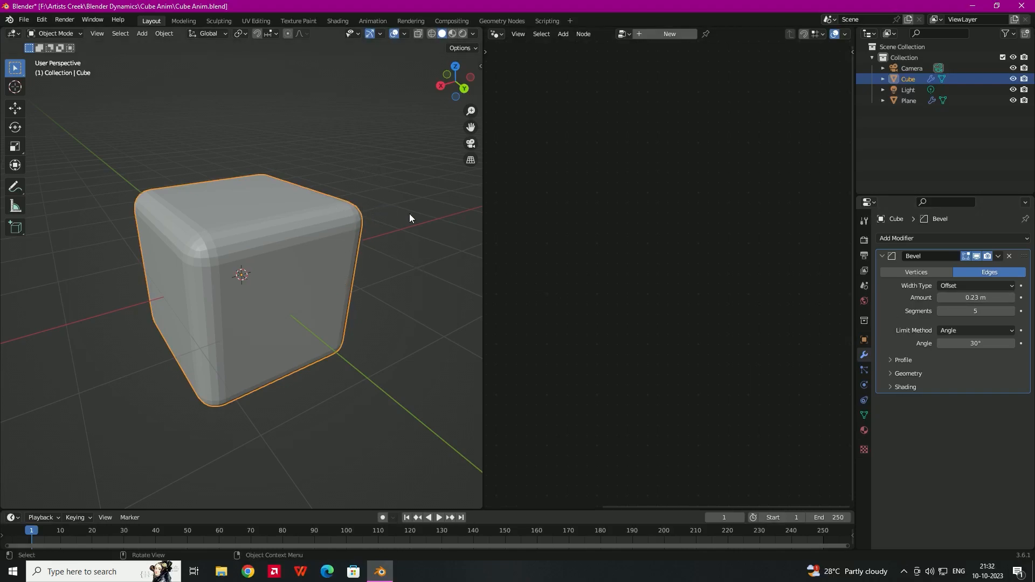
Move the bevelled cube well away from the world origin and deselect it
click(916, 102)
click(225, 273)
key(g)
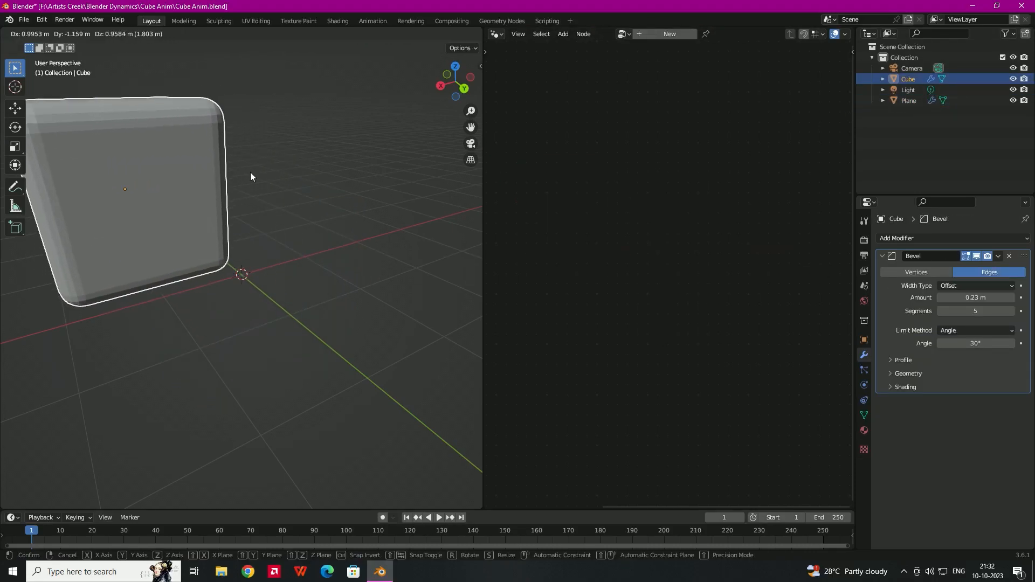
click(263, 173)
key(ctrl+z)
key(g)
click(159, 142)
click(234, 249)
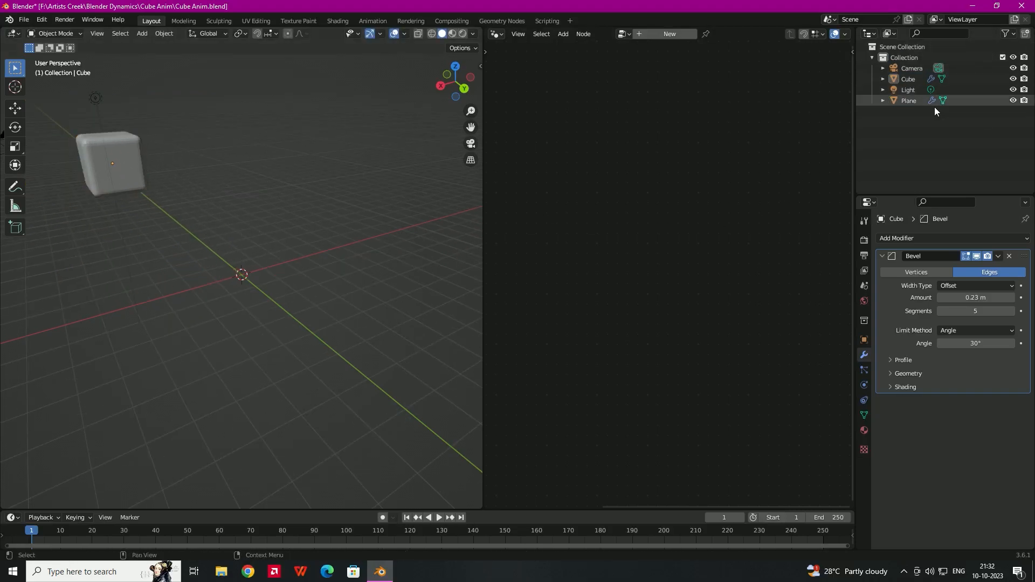
Bring the cube into the plane's node tree as an Object Info node and connect its geometry to the Instance input
click(911, 101)
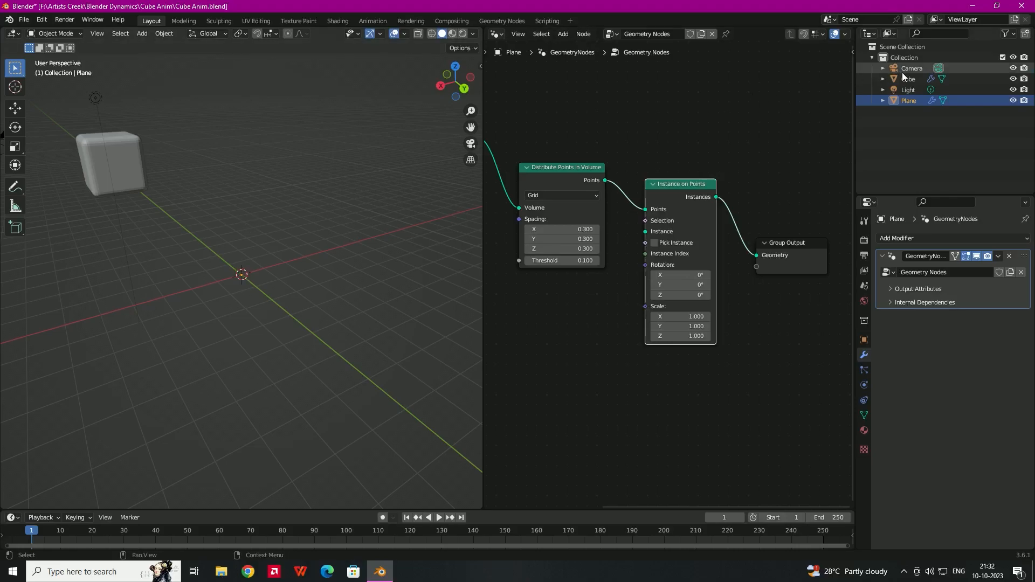
drag(911, 79, 545, 359)
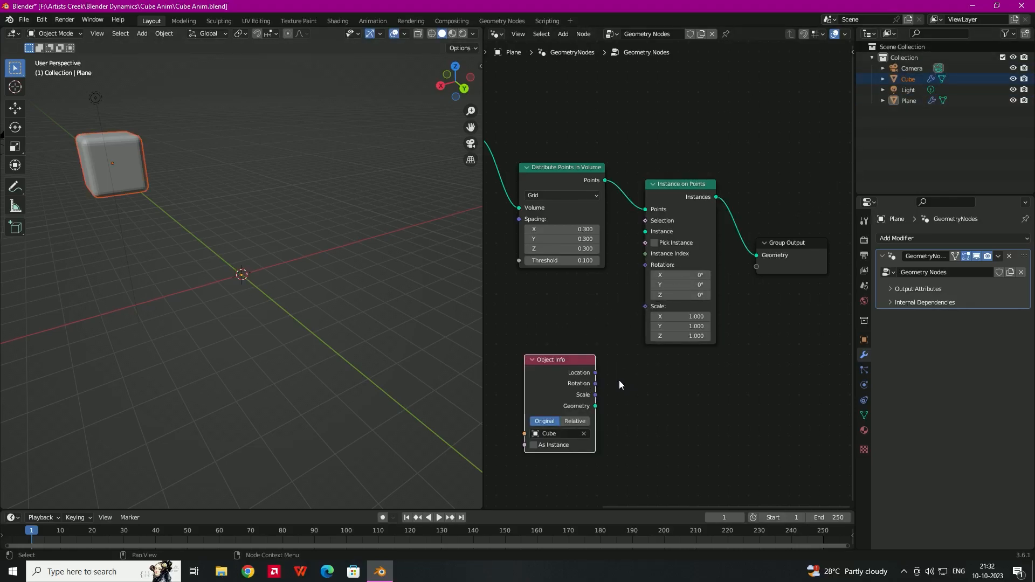
drag(595, 406, 645, 232)
Set the Instance on Points scale to 0.04 on X, Y and Z
scroll(328, 269, up, 3)
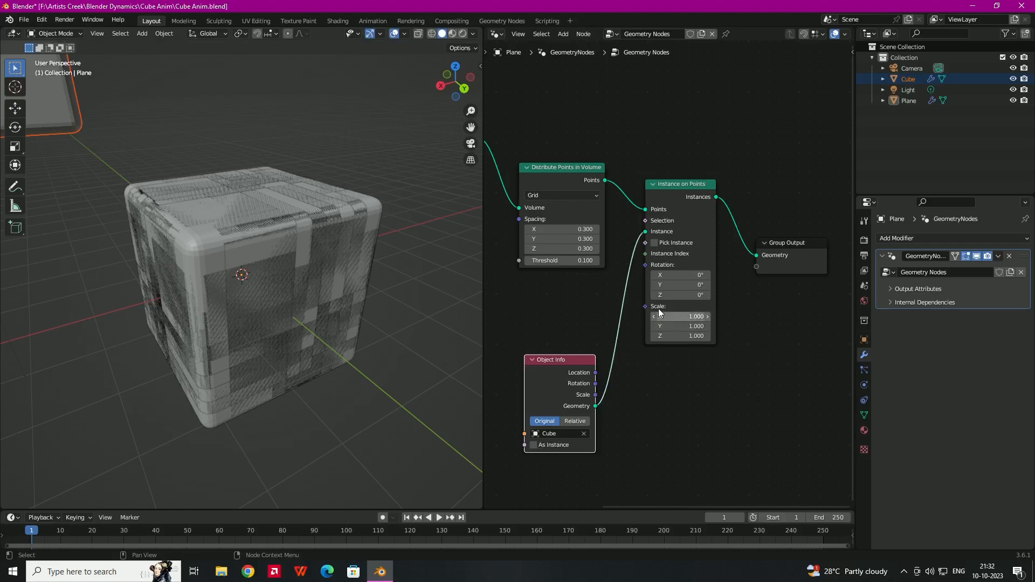
text(.04)
key(Return)
middle_drag(341, 244, 293, 262)
scroll(276, 241, down, 4)
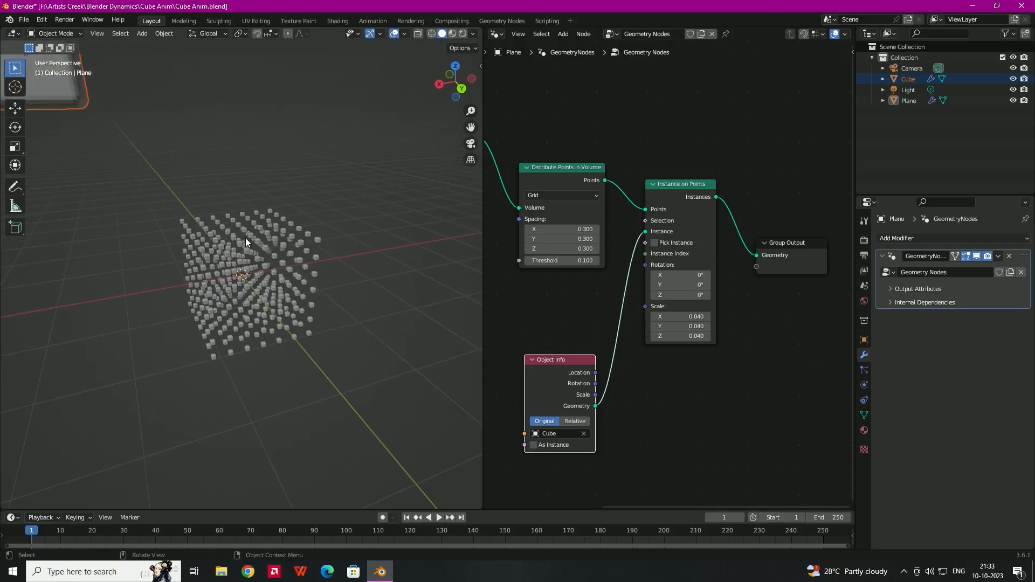
scroll(245, 238, up, 1)
Set the grid spacing of Distribute Points in Volume to 0.1 on X, Y and Z
middle_drag(573, 292, 586, 305)
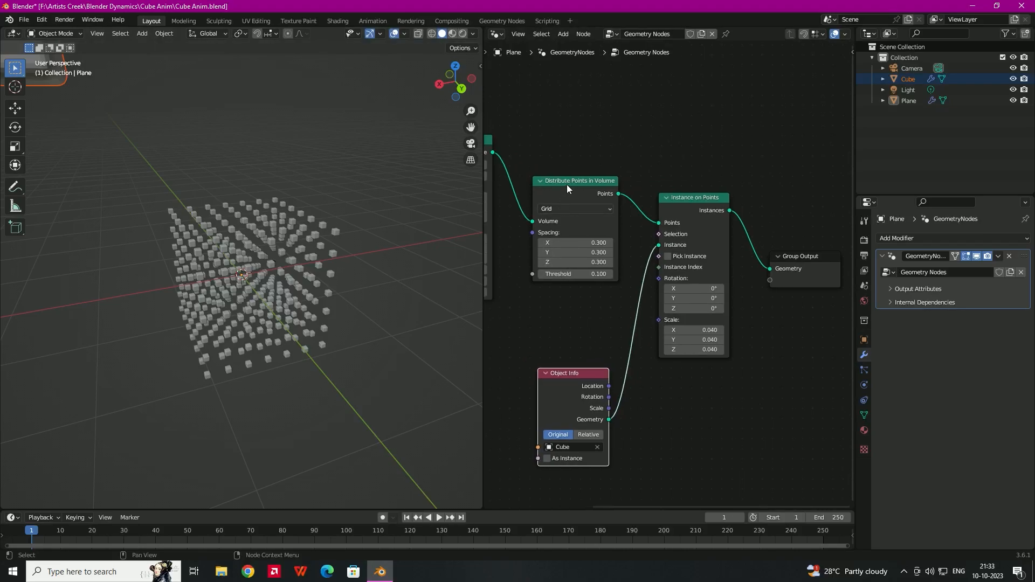
scroll(555, 232, up, 2)
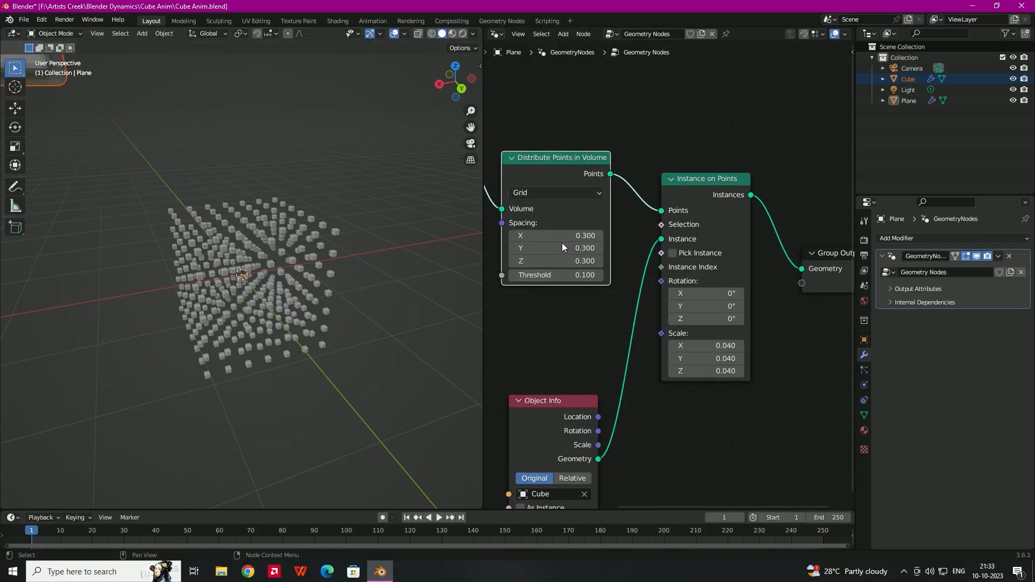
drag(557, 241, 568, 245)
text(0.1)
key(Return)
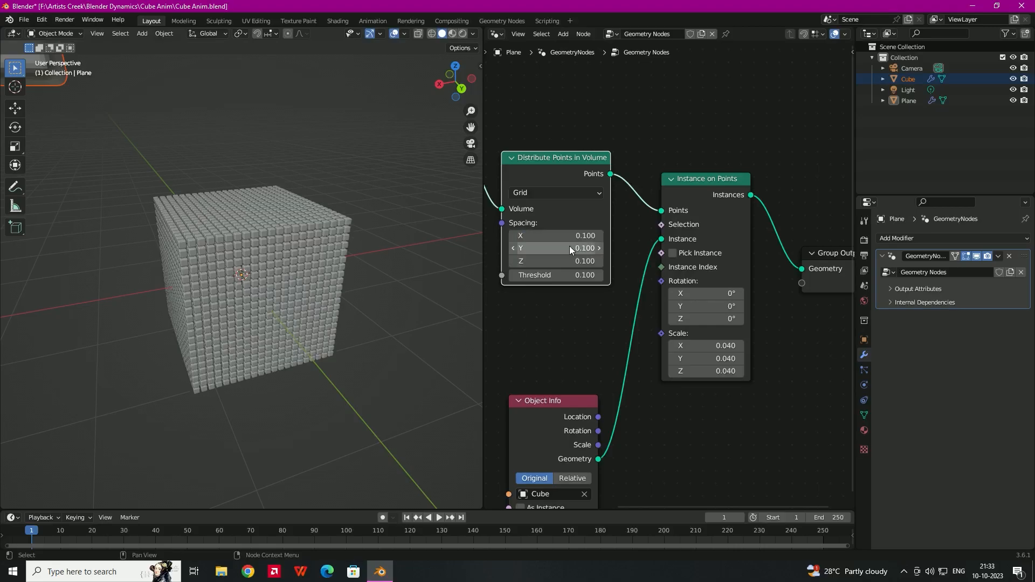
middle_drag(348, 294, 307, 297)
scroll(259, 279, up, 3)
middle_drag(241, 270, 302, 237)
scroll(641, 303, down, 2)
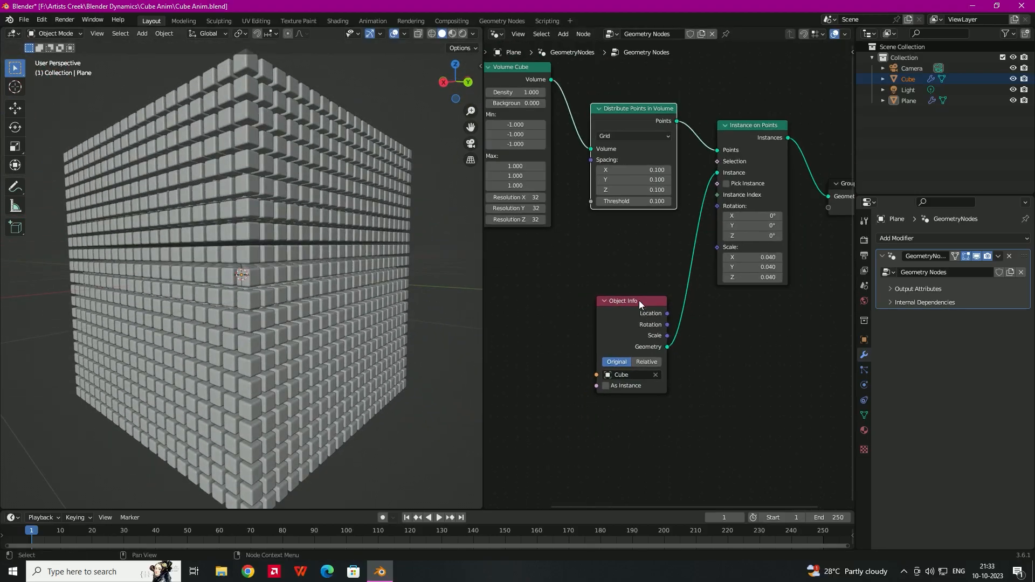
Move the Object Info node up under Distribute Points in Volume and add a Color Ramp node below it
drag(638, 296, 627, 235)
scroll(558, 348, down, 1)
middle_drag(557, 348, 599, 373)
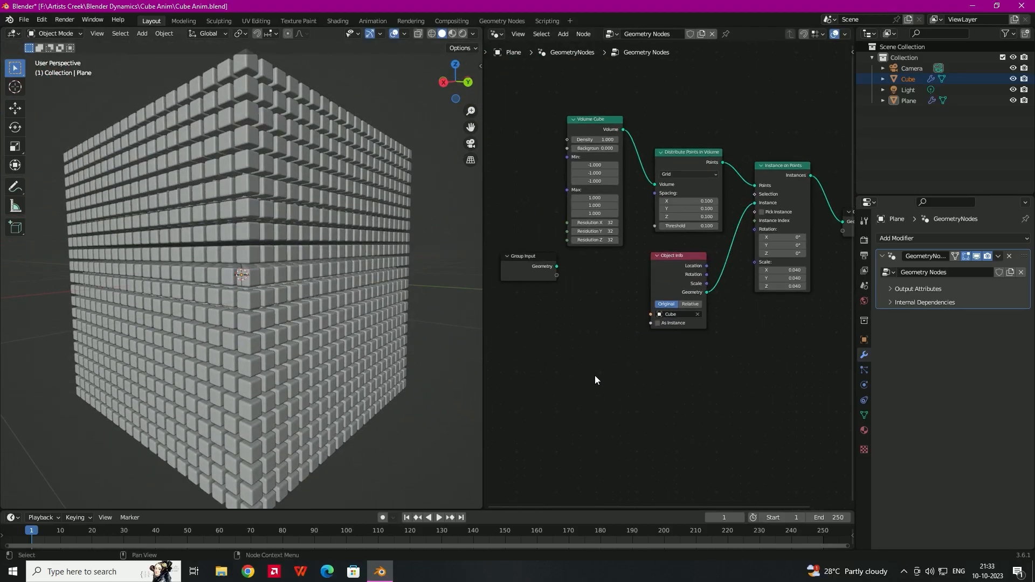
key(shift+a)
click(551, 286)
text(colr)
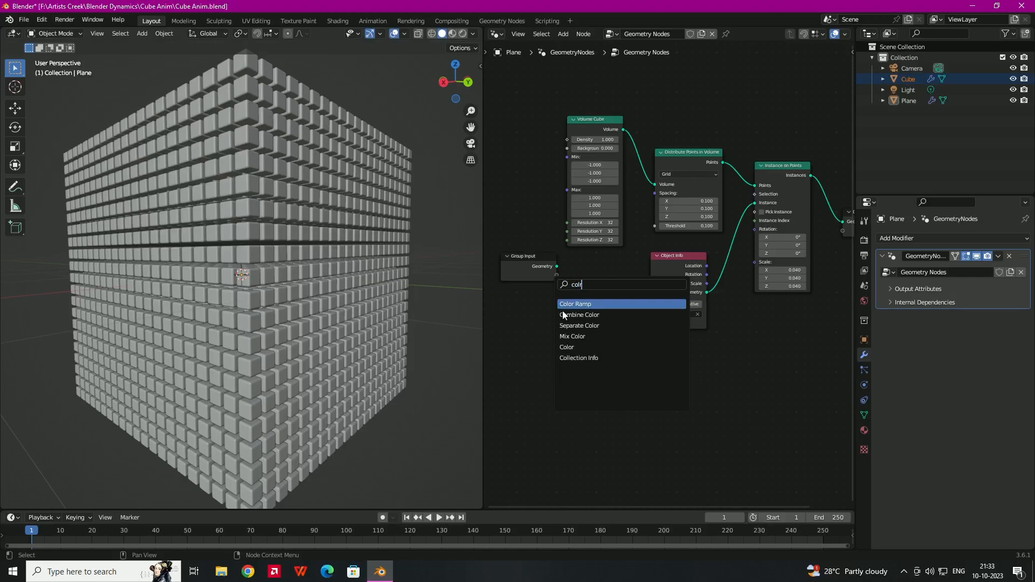
click(611, 305)
click(685, 369)
Add a Wave Texture node beside the Color Ramp node
key(shift+a)
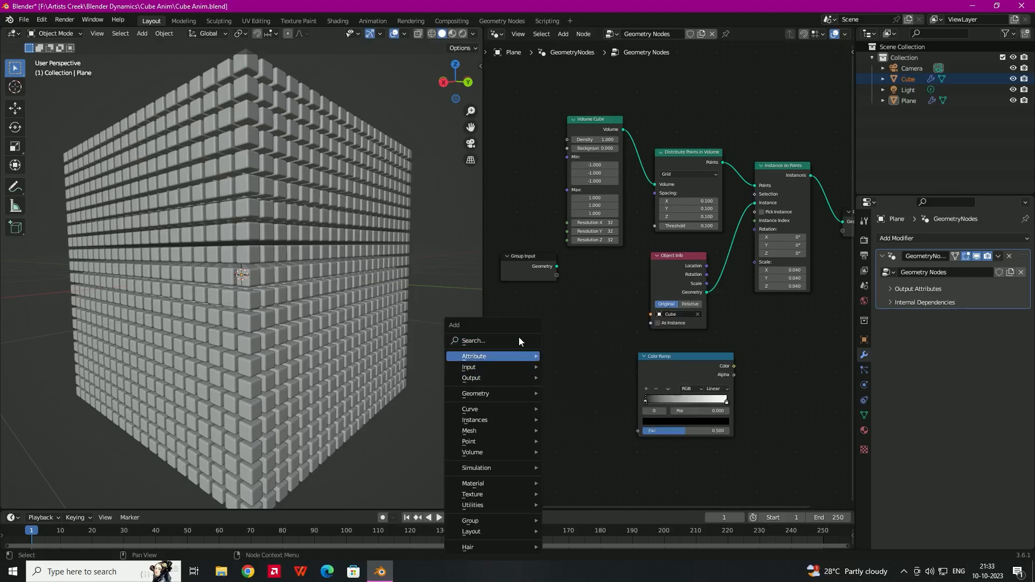
click(519, 339)
text(wave)
key(Return)
click(566, 360)
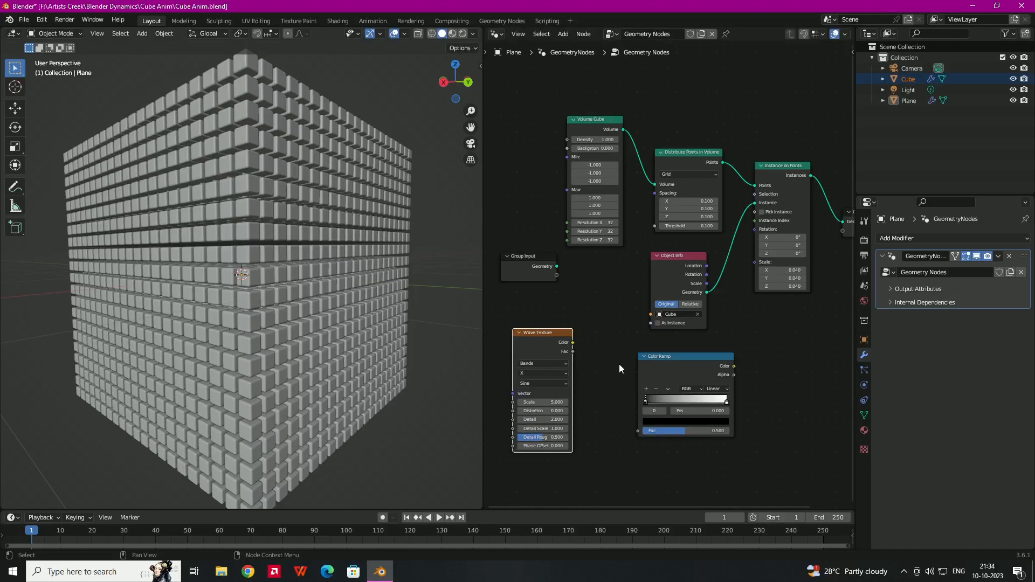
Connect the Wave Texture color to the Color Ramp factor and the ramp's color to the Instance on Points scale
drag(733, 366, 755, 263)
drag(574, 343, 638, 430)
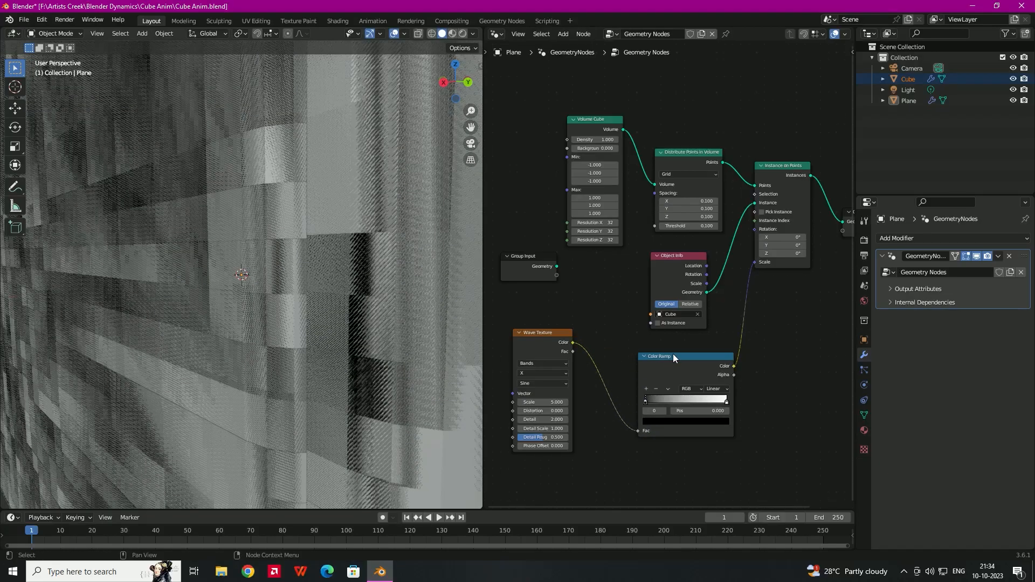
drag(568, 333, 597, 338)
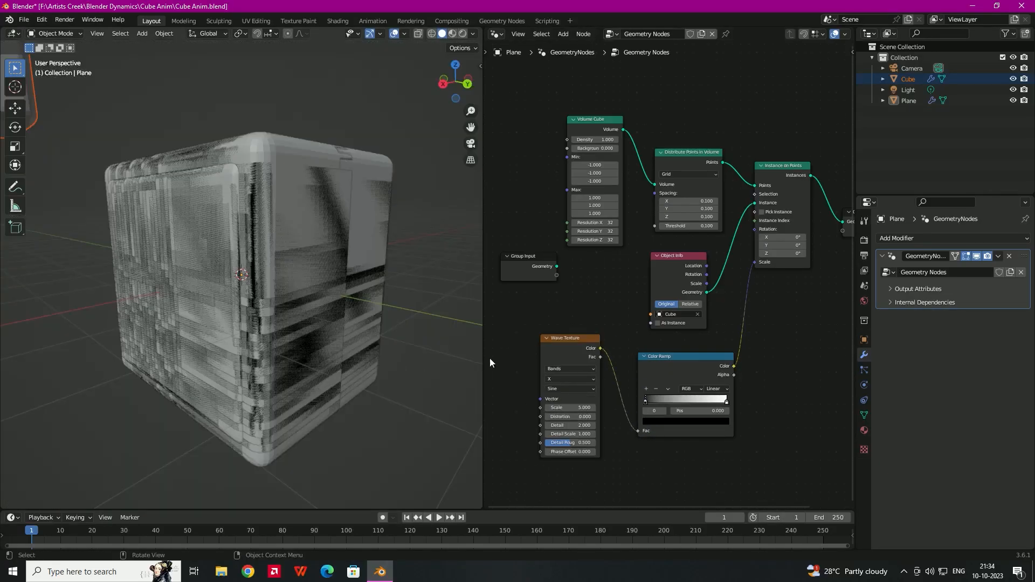
Darken the Color Ramp's white stop to a near-black grey to shrink the instanced cubes
click(727, 400)
click(701, 422)
drag(711, 318, 711, 351)
scroll(319, 275, up, 5)
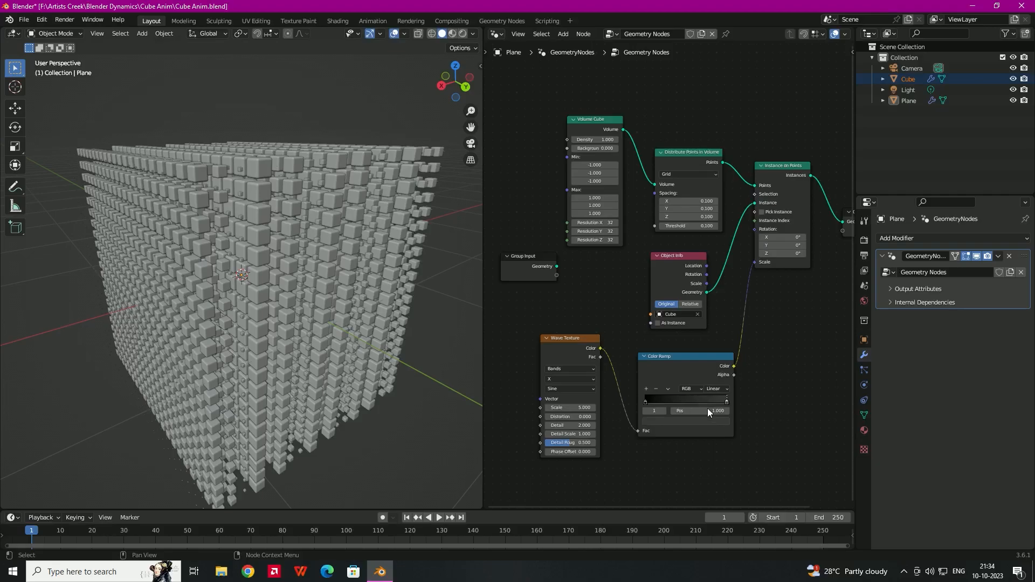
click(696, 420)
mouse_move(711, 353)
mouse_down()
mouse_move(711, 324)
mouse_move(711, 350)
mouse_up()
middle_drag(334, 307, 338, 329)
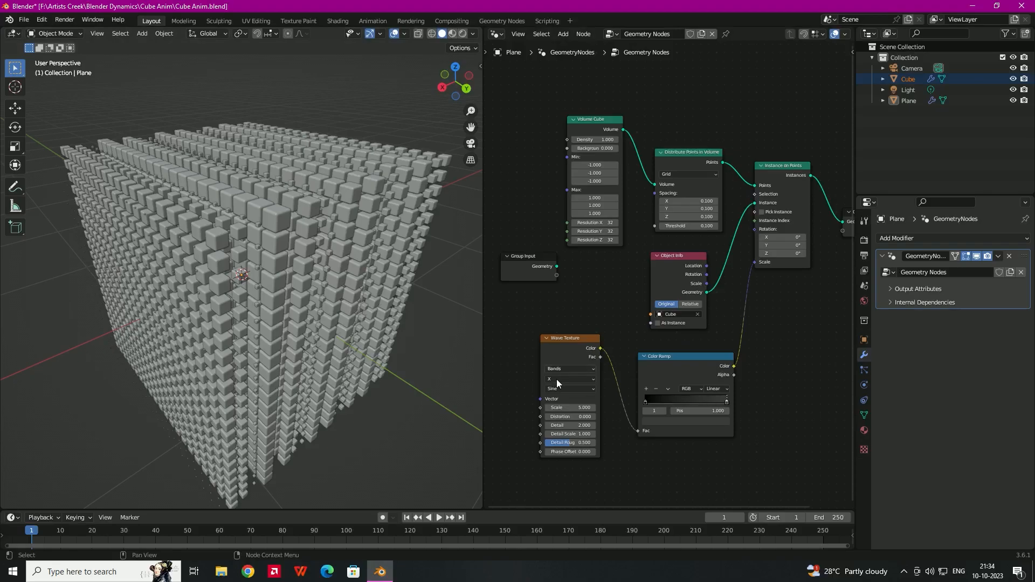
Change the Wave Texture type to Rings and its ring direction to Spherical
scroll(555, 367, up, 3)
click(589, 314)
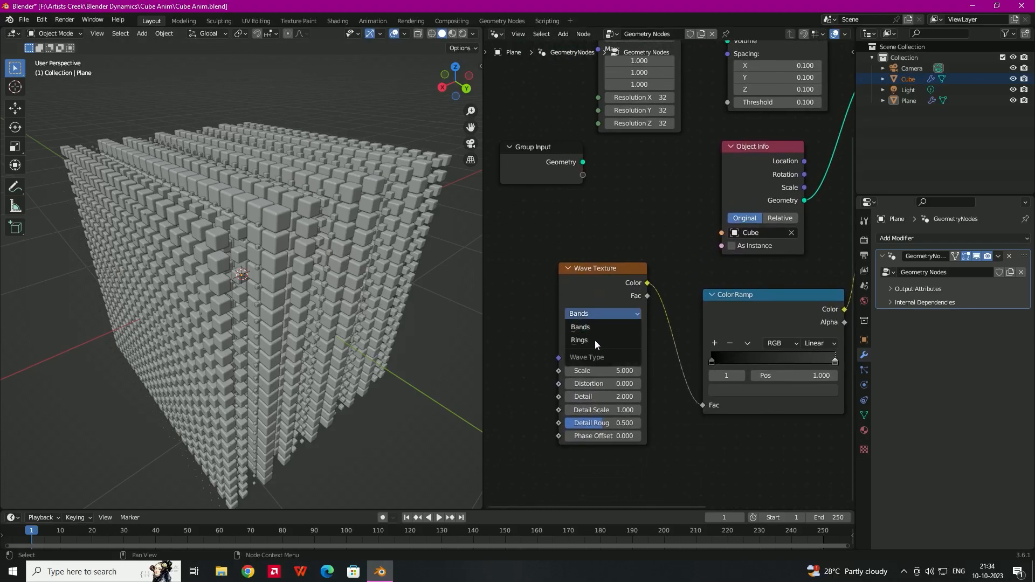
click(584, 342)
middle_drag(329, 296, 511, 318)
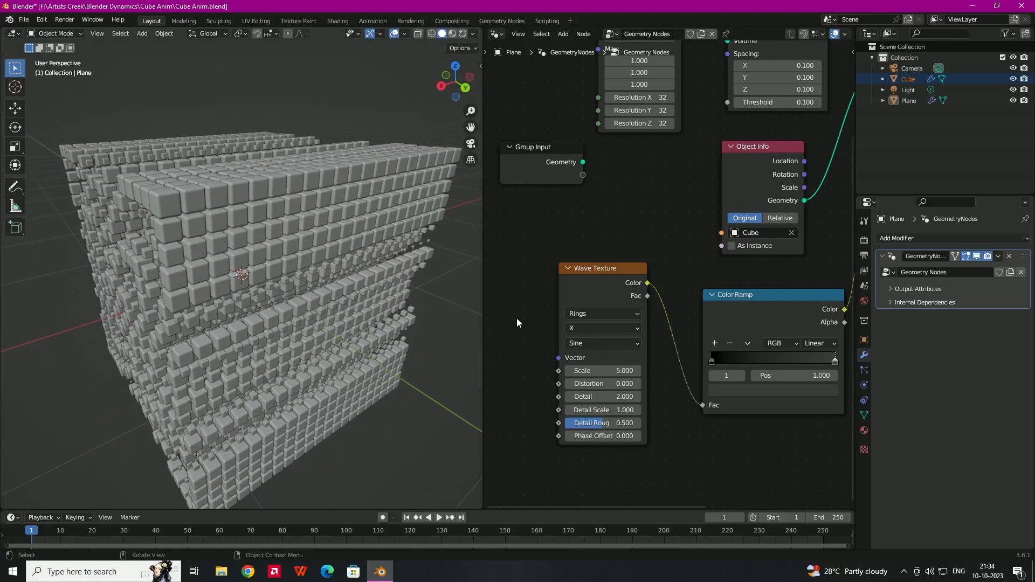
click(598, 329)
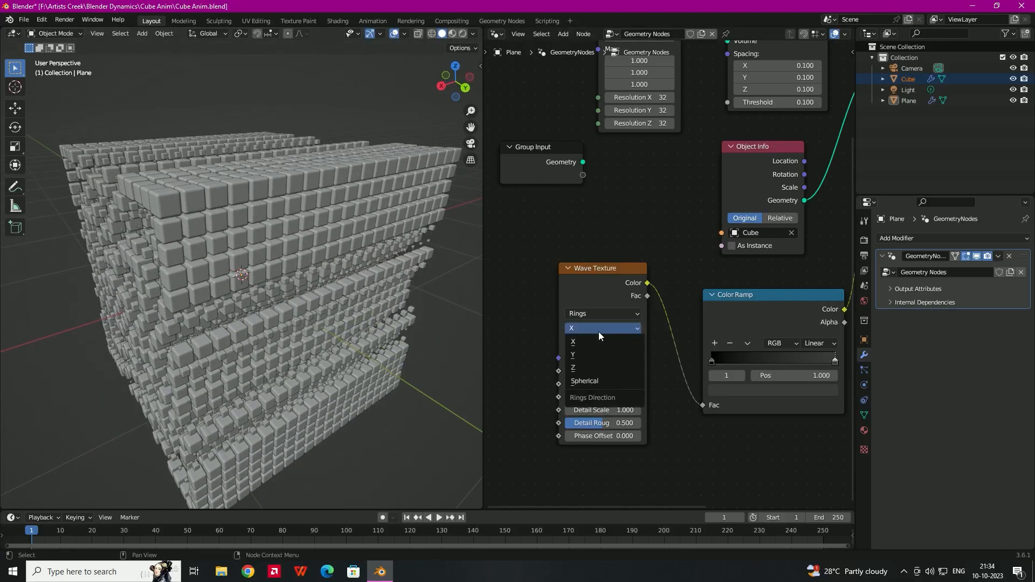
click(593, 380)
middle_drag(416, 306, 305, 272)
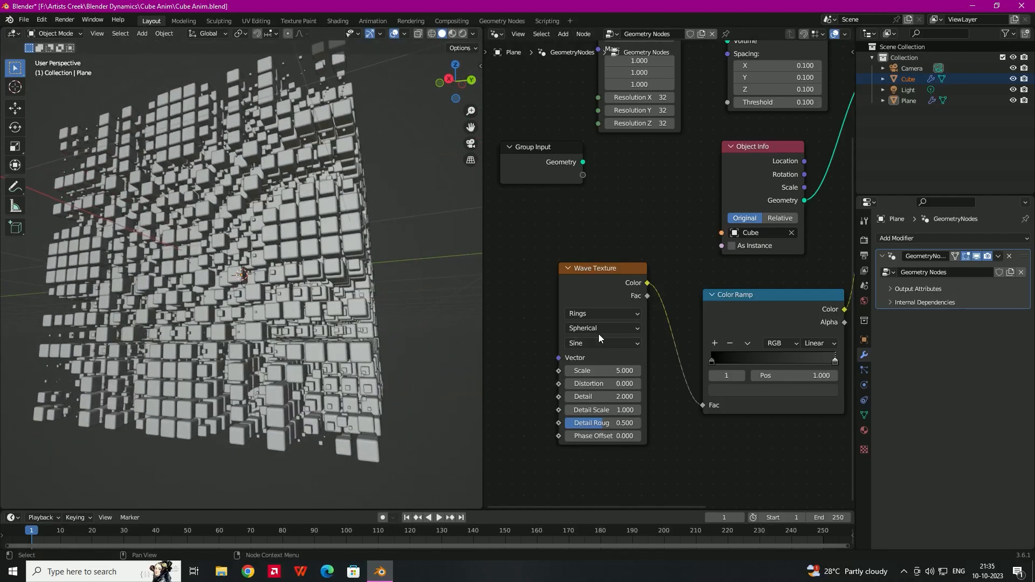
Try the Saw and Triangle wave profiles on the Wave Texture and return it to Sine
click(630, 345)
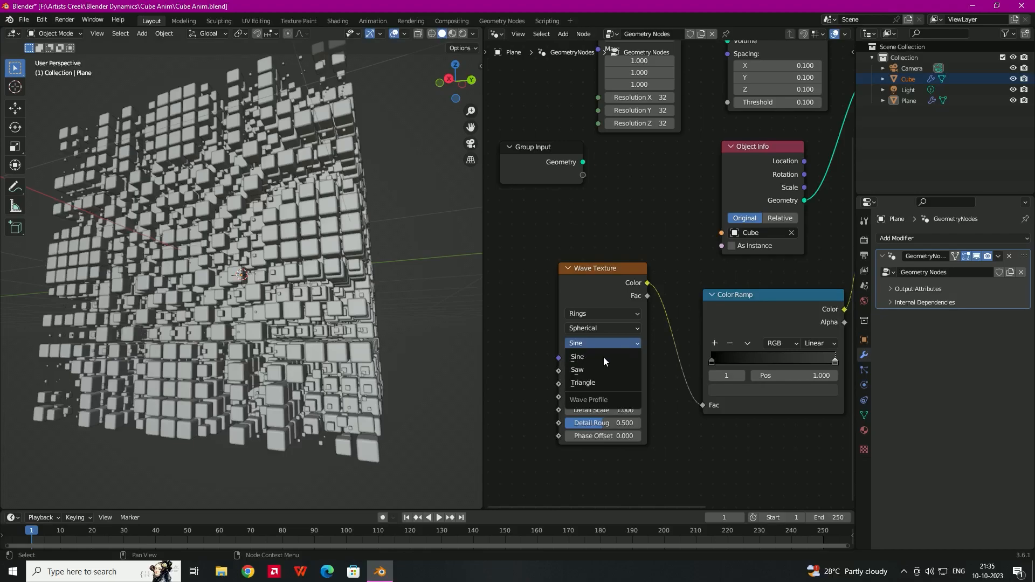
click(587, 368)
middle_drag(444, 303, 376, 344)
click(620, 343)
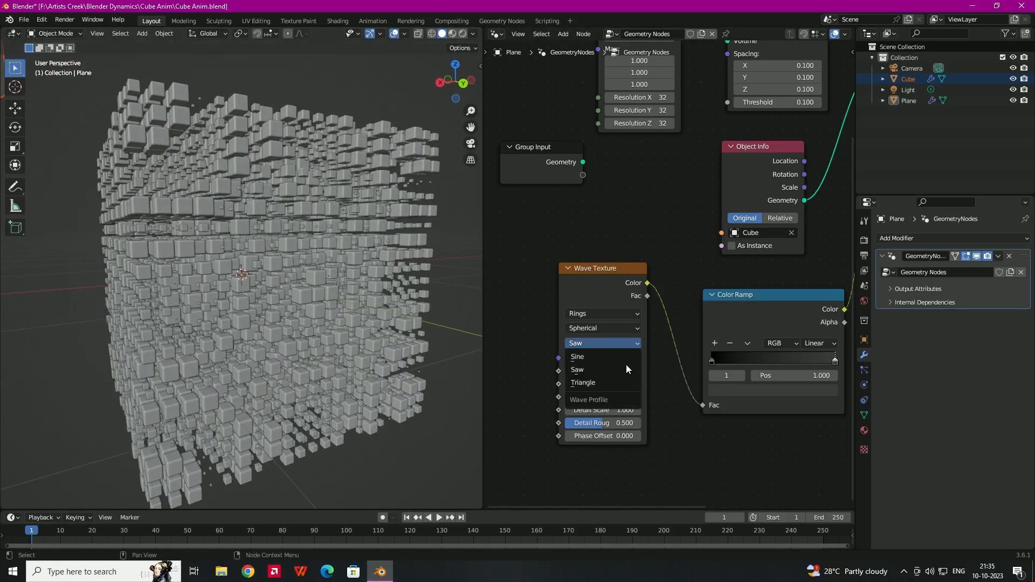
click(599, 380)
middle_drag(344, 254, 303, 228)
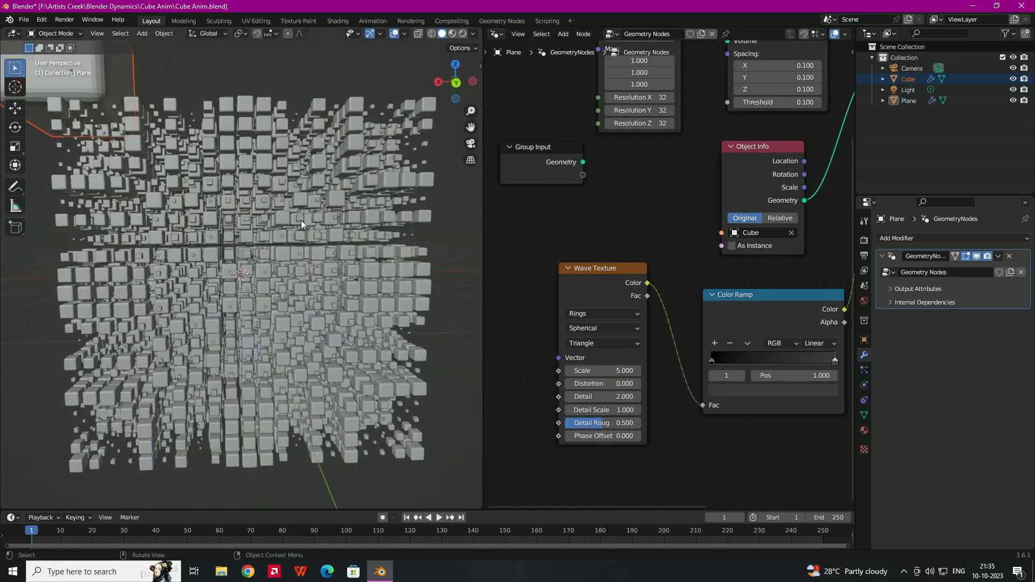
click(597, 342)
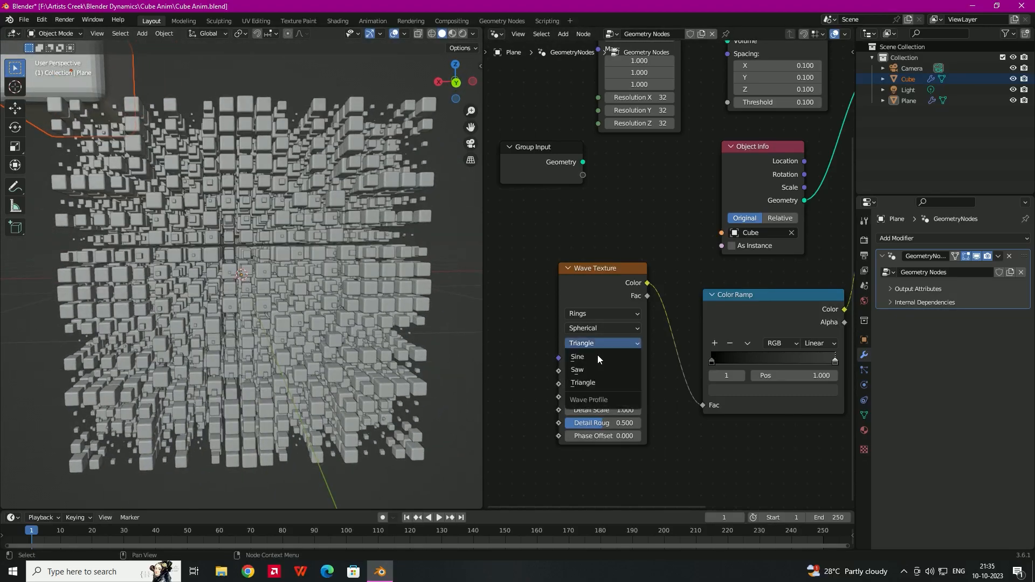
click(590, 355)
middle_drag(345, 270, 356, 291)
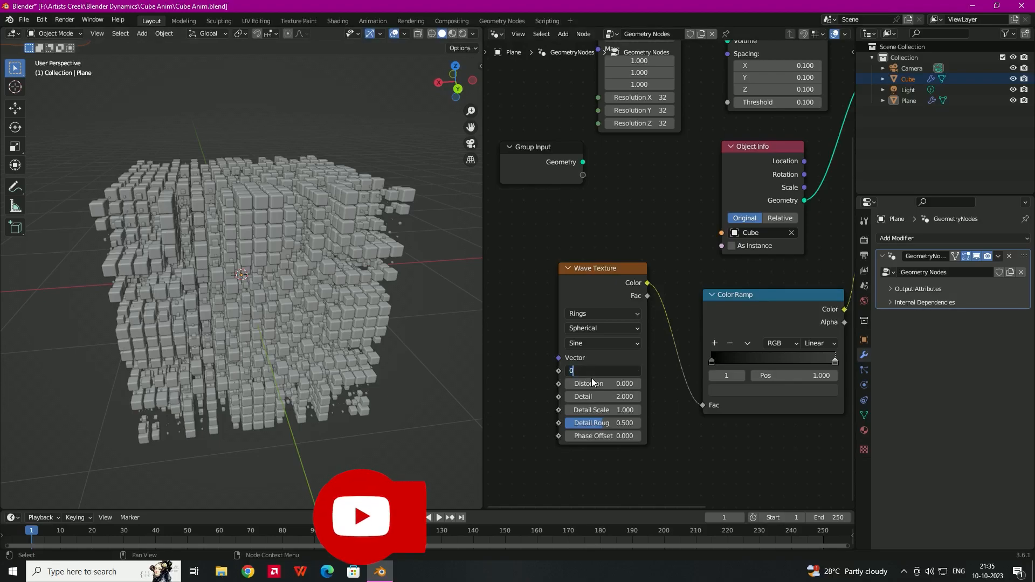
Set the Wave Texture scale to 0.2 and raise its phase offset to 28.7
text(0.2)
key(Return)
middle_drag(334, 345, 365, 337)
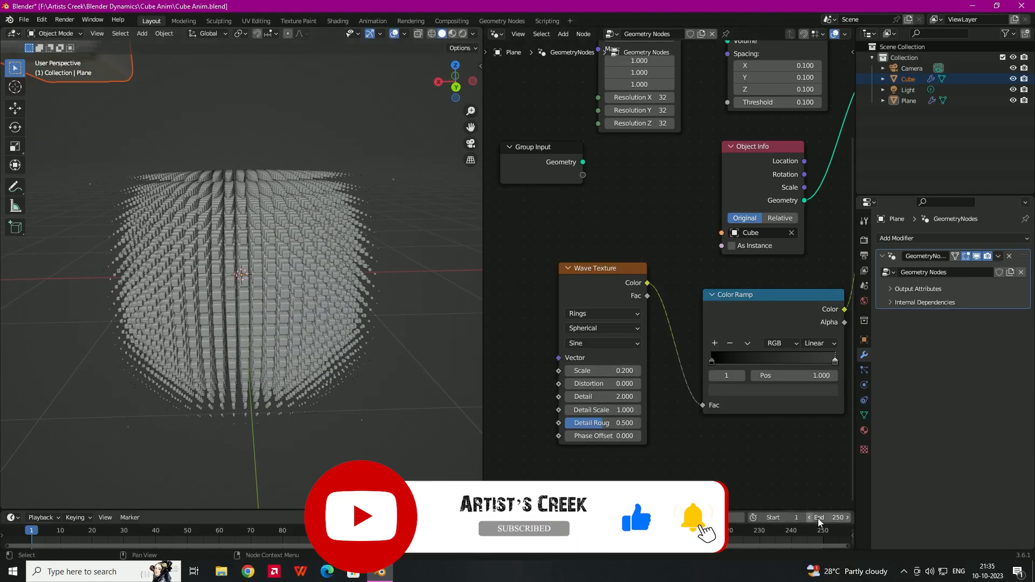
drag(600, 436, 747, 436)
middle_drag(240, 240, 497, 387)
drag(590, 438, 996, 436)
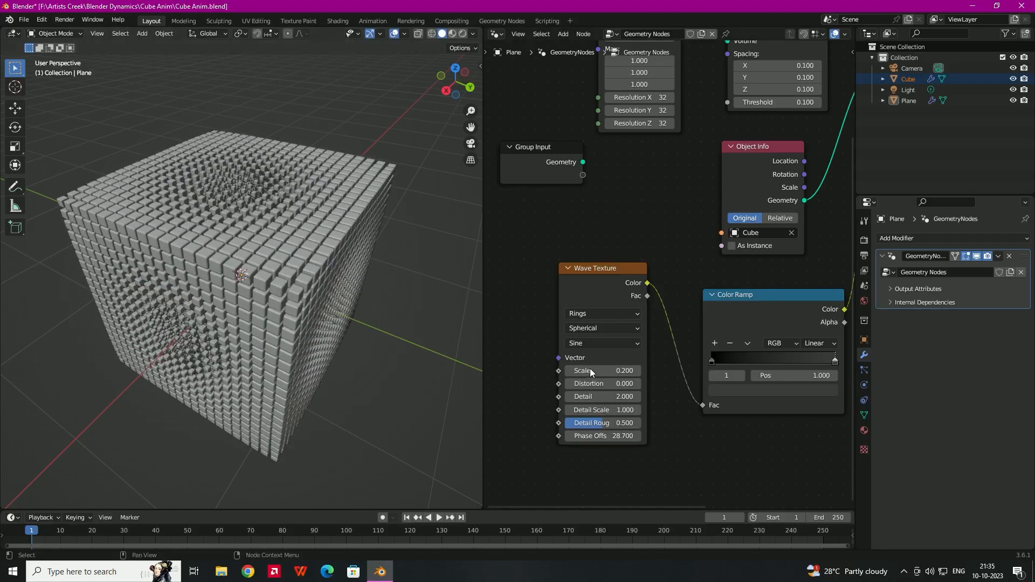
Try Wave Texture scales of 0.3 and 0.1 while varying the phase offset, ending at 24.3
click(632, 372)
text(0.)
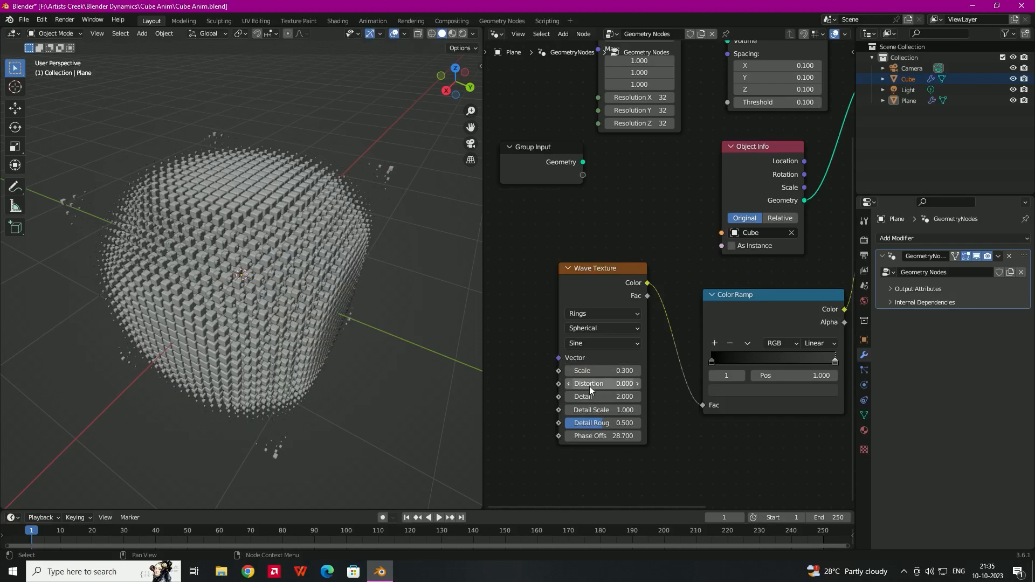
drag(600, 437, 641, 436)
middle_drag(335, 345, 335, 312)
click(582, 372)
text(0.1)
key(Return)
drag(620, 436, 551, 437)
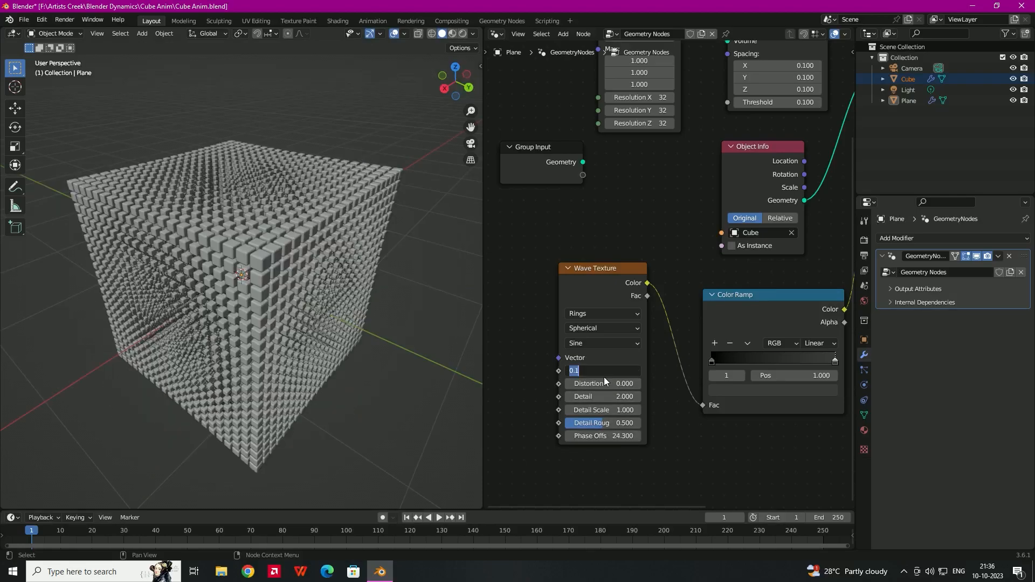
Set the Wave Texture scale to 0.3 and sweep the phase offset up to about 31
click(604, 376)
text(0.3)
key(Return)
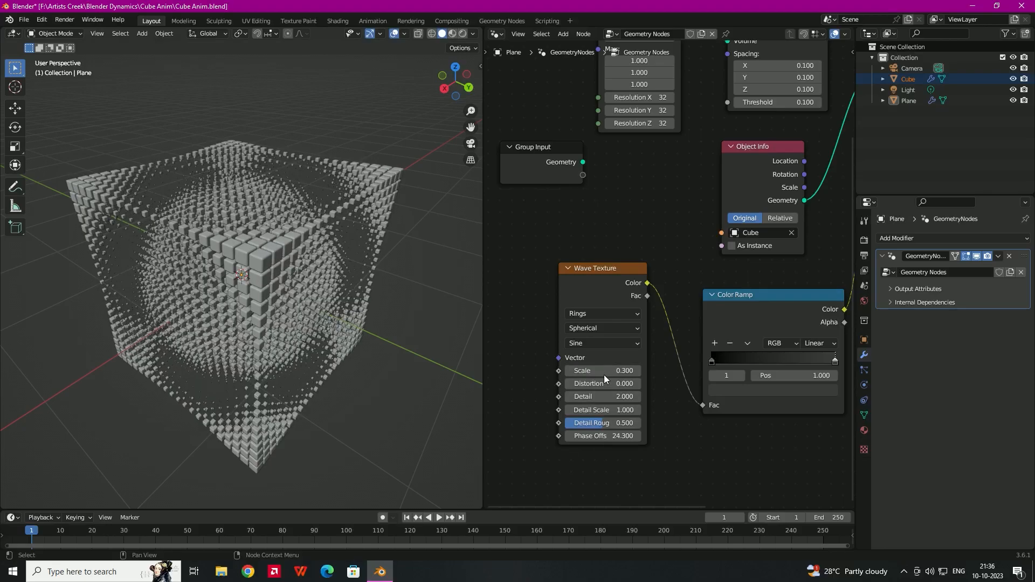
middle_drag(232, 322, 313, 291)
mouse_move(603, 435)
mouse_down()
mouse_move(687, 435)
mouse_move(620, 436)
mouse_up()
middle_drag(350, 183, 294, 256)
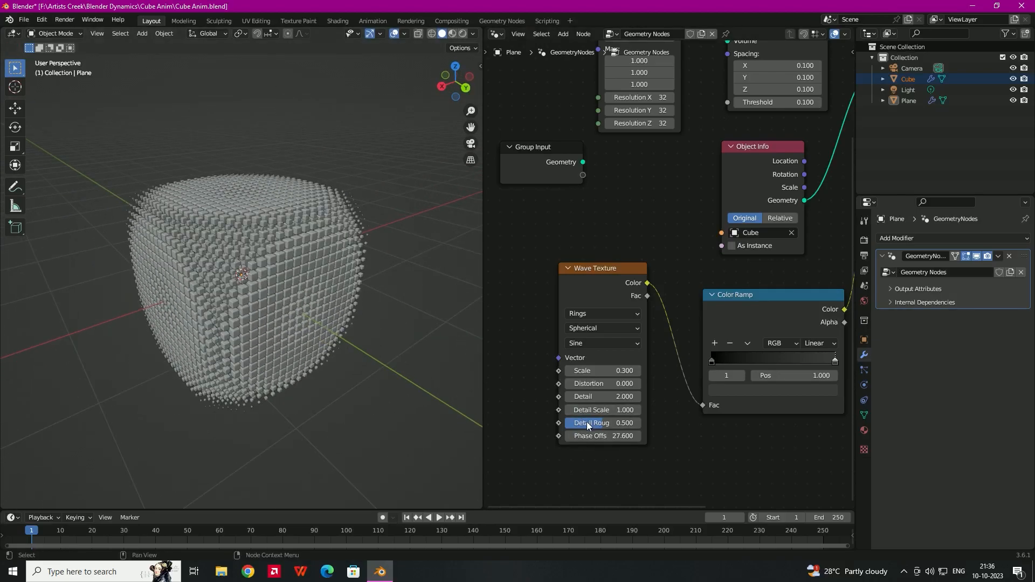
mouse_move(583, 438)
mouse_down()
mouse_move(608, 438)
mouse_move(588, 439)
mouse_up()
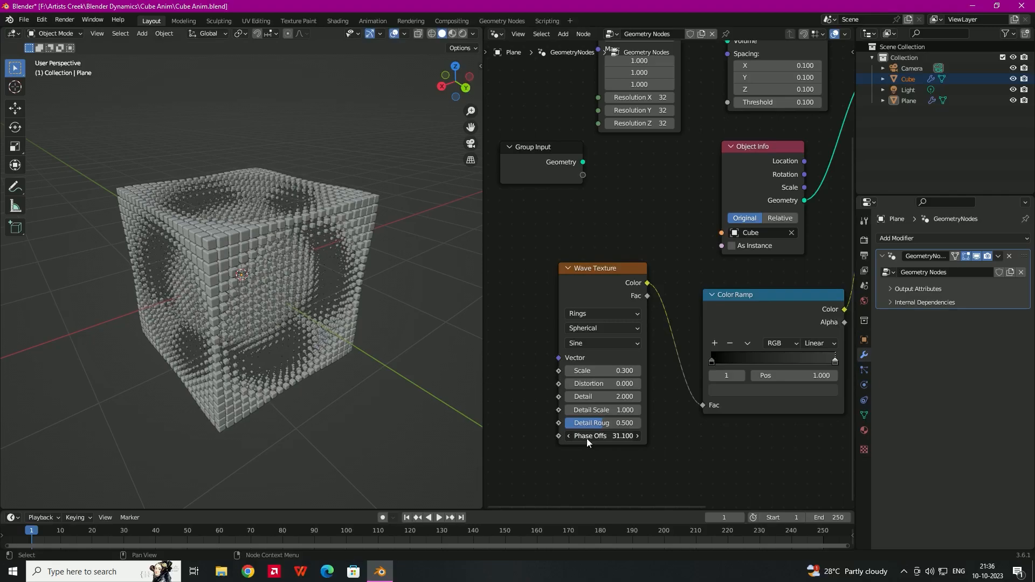
Reset the Wave Texture phase offset to 0 and keyframe it at frame 1
click(602, 435)
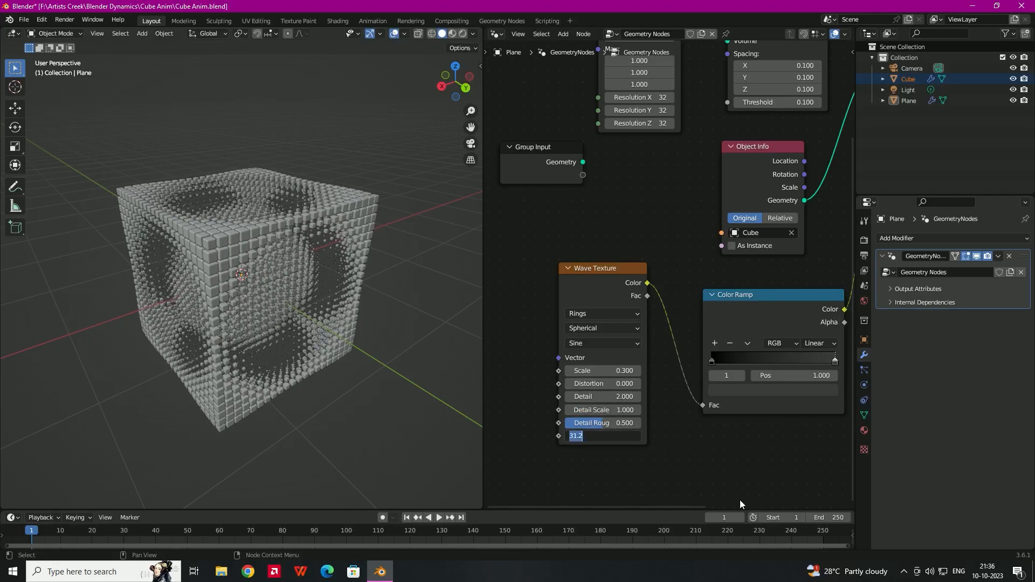
text(0)
key(Return)
middle_drag(308, 324, 256, 302)
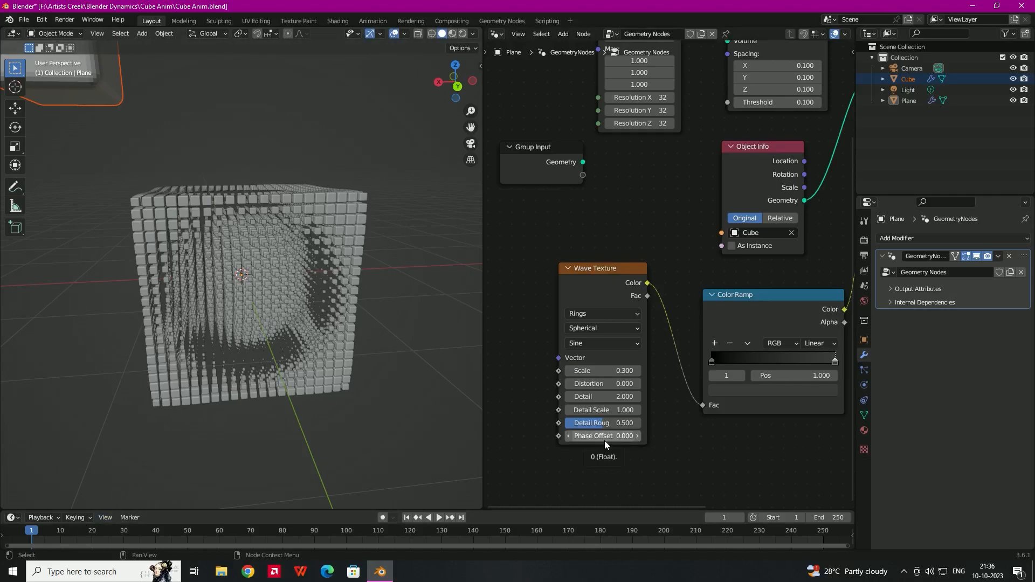
key(i)
Go to frame 150, raise the Wave Texture phase offset to 23.4 and keyframe it there
key(space)
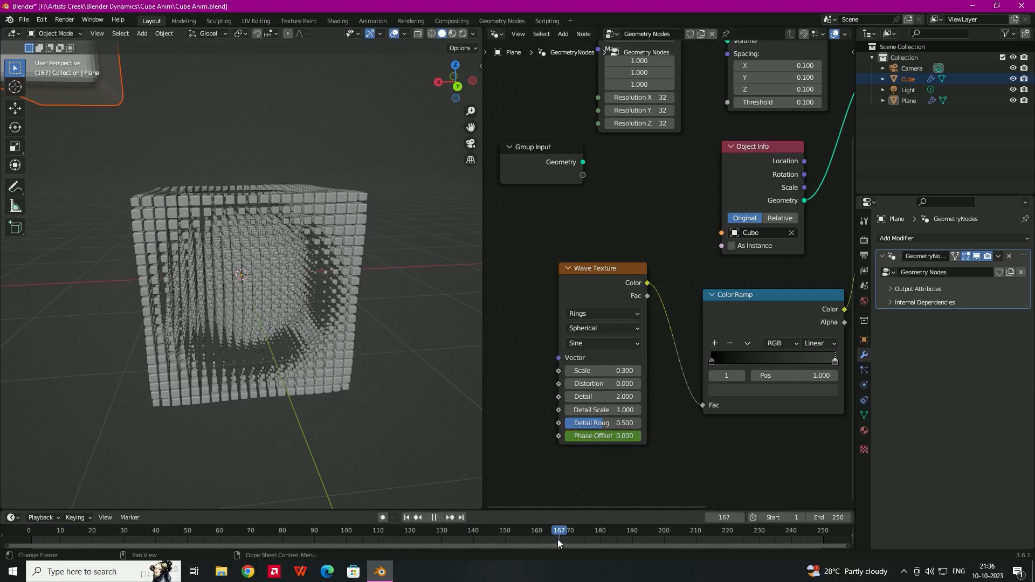
click(505, 539)
key(space)
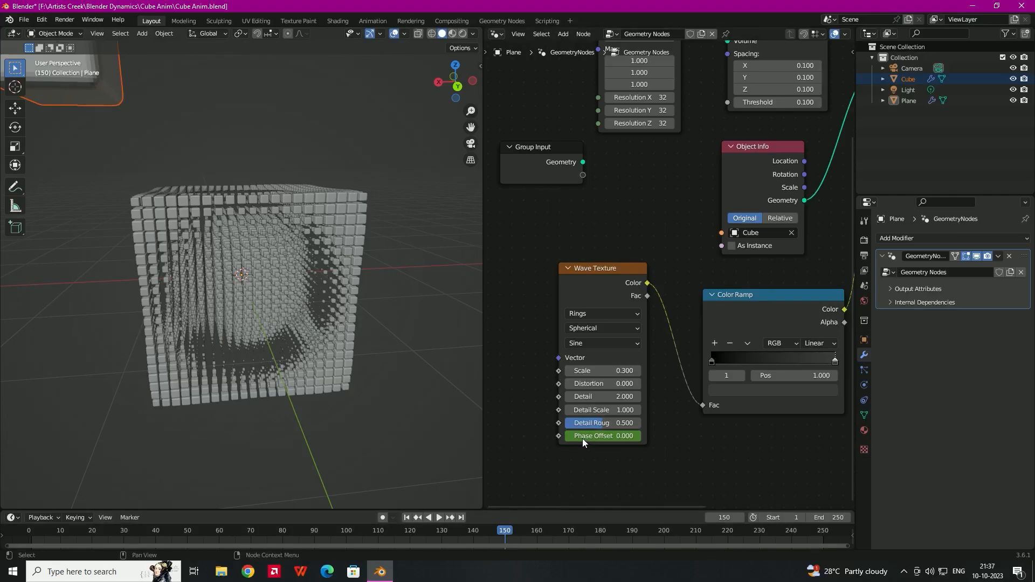
drag(584, 437, 717, 436)
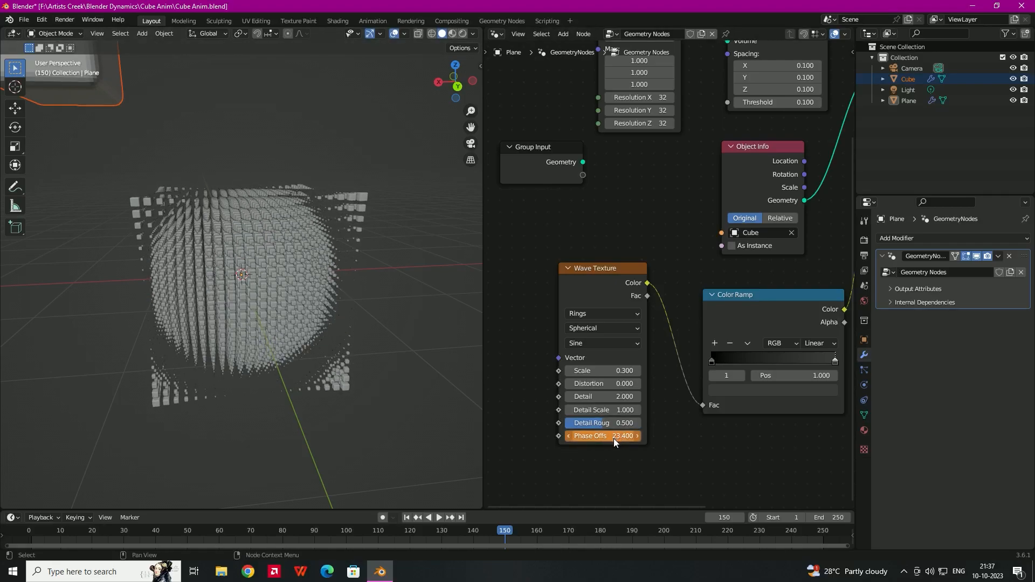
key(i)
Scrub back to the start and play the animation, examining the wave moving through the cube from several angles
drag(502, 533, 137, 551)
drag(137, 552, 38, 550)
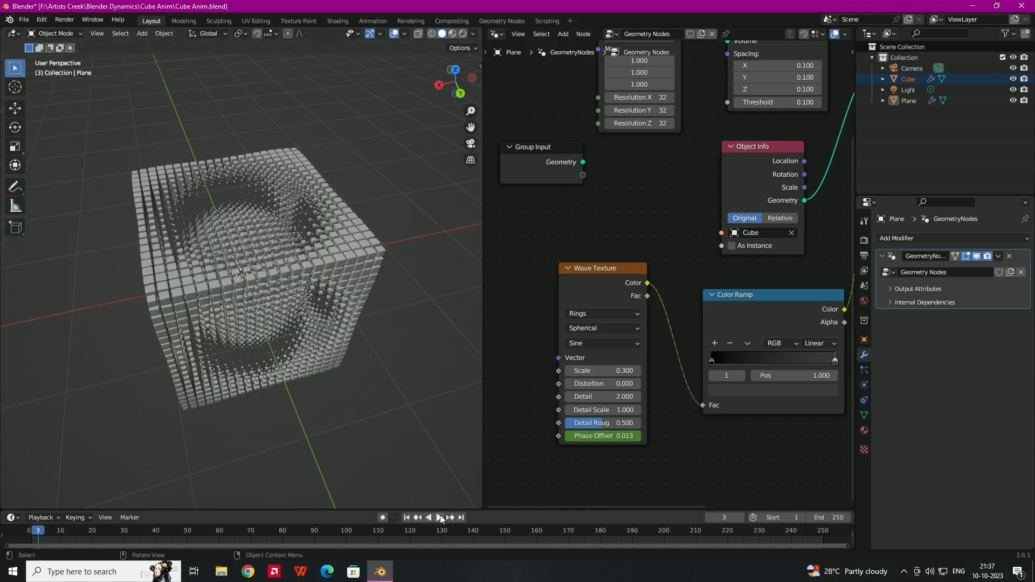
click(439, 518)
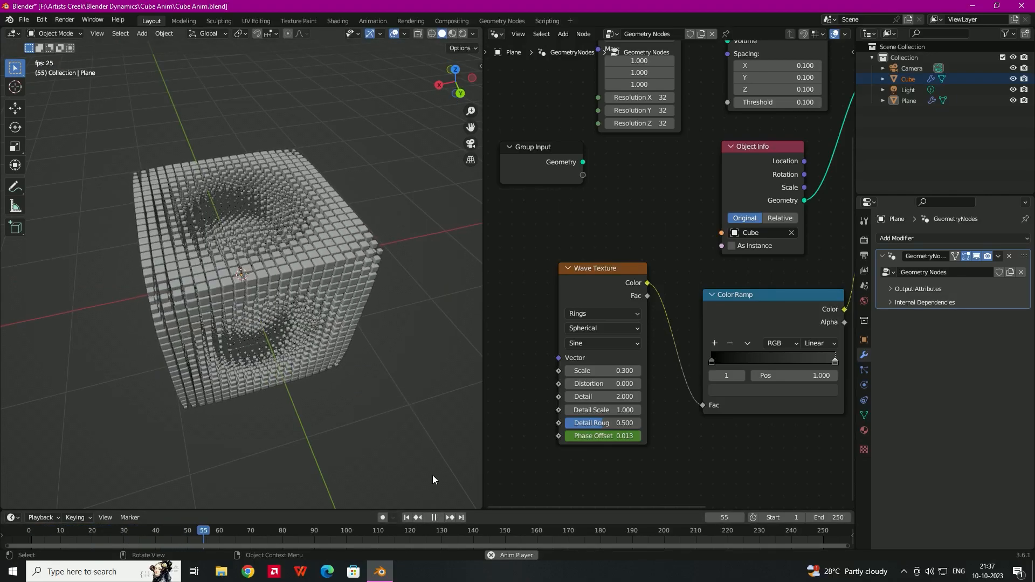
click(434, 517)
middle_drag(269, 377, 300, 305)
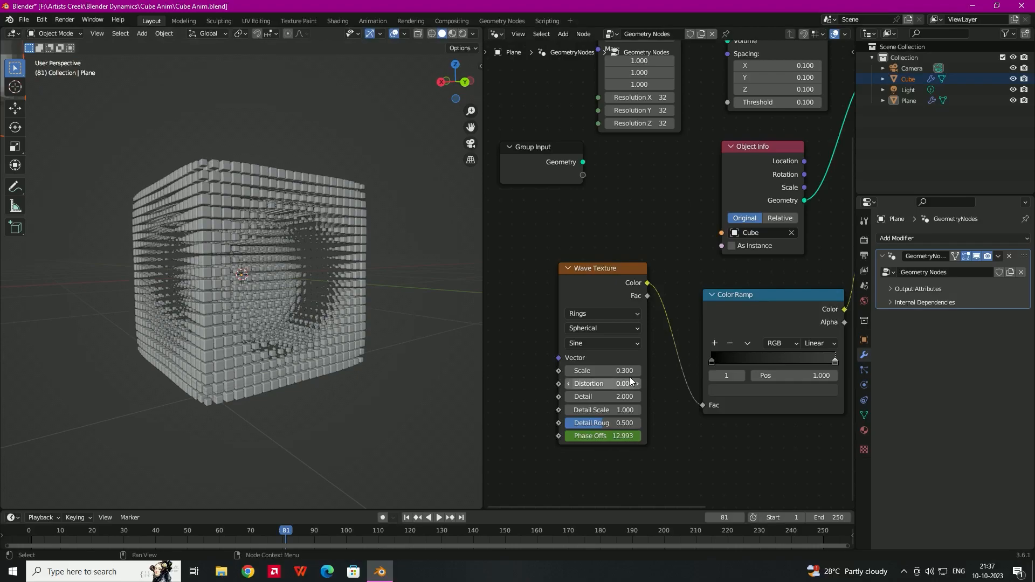
middle_drag(202, 294, 318, 285)
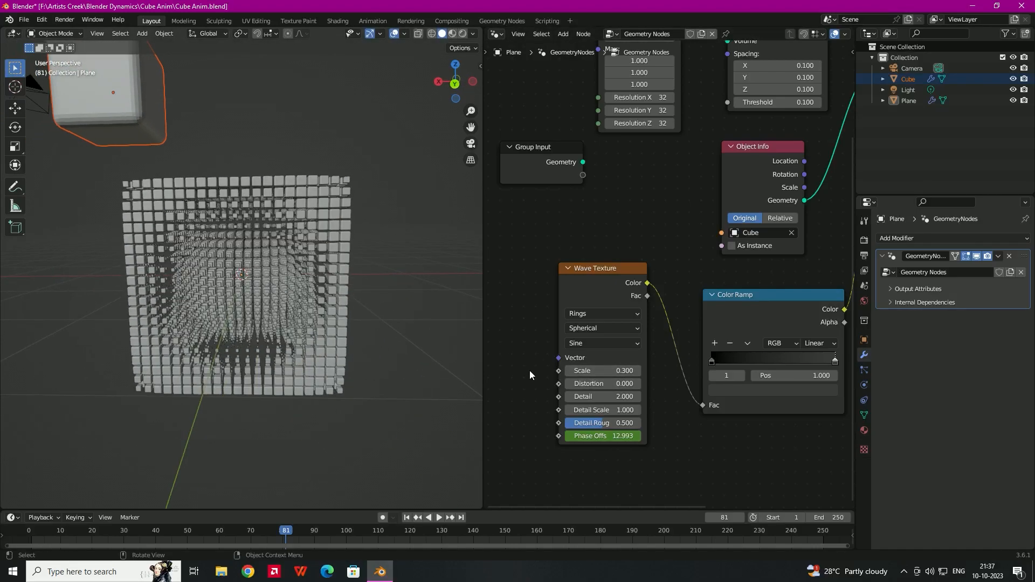
Try a Wave Texture scale of 1.3 and play the animation to inspect the tighter ring pattern
drag(590, 383, 561, 370)
key(ctrl+z)
key(ctrl+z)
middle_drag(394, 334, 302, 273)
scroll(303, 274, down, 3)
middle_drag(376, 282, 360, 261)
click(439, 517)
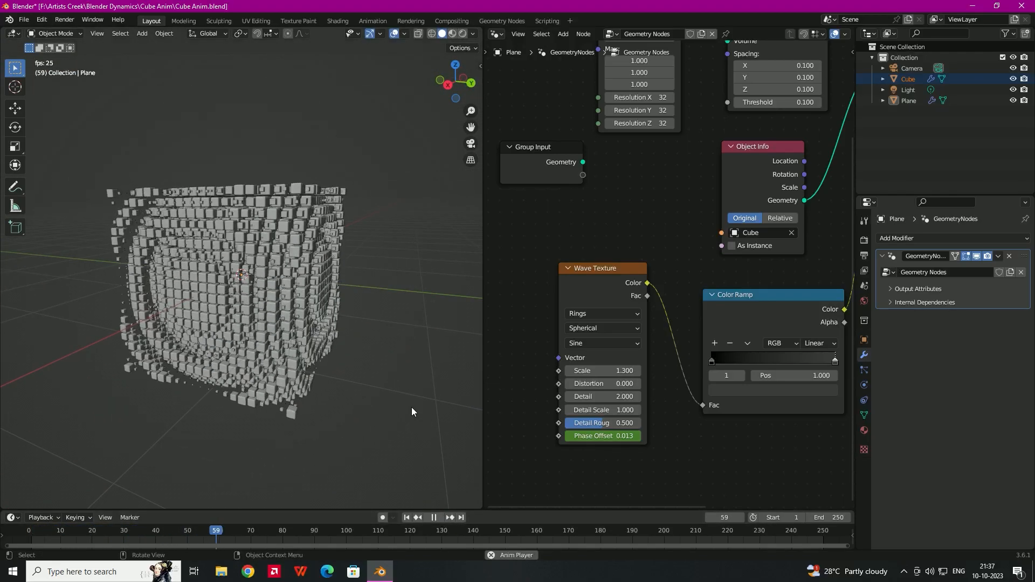
key(space)
middle_drag(377, 286, 319, 318)
scroll(292, 283, up, 3)
middle_drag(296, 275, 413, 253)
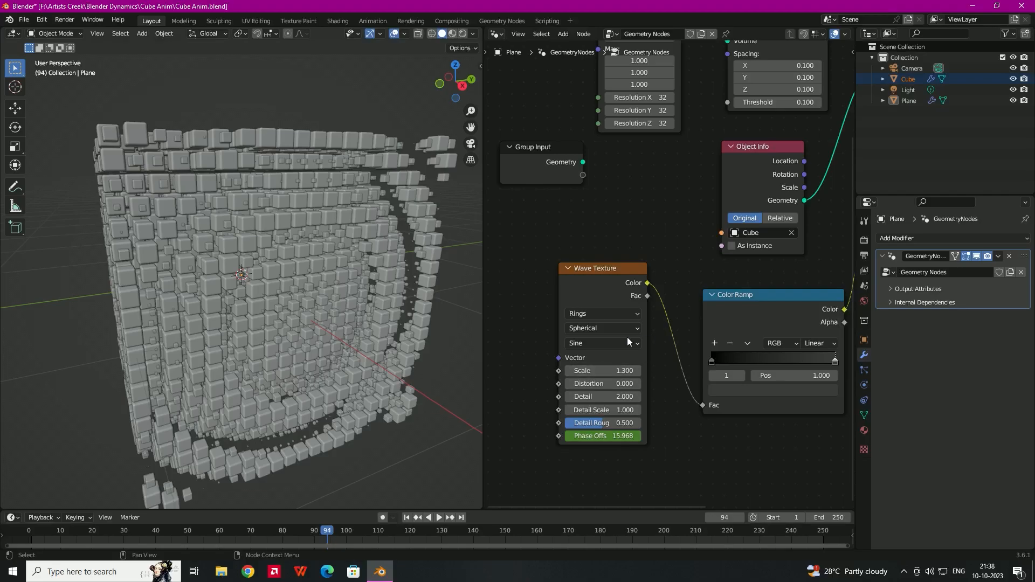
Try the Y and Z ring directions on the Wave Texture and return it to Spherical
click(583, 330)
click(606, 352)
middle_drag(429, 314, 453, 336)
click(587, 328)
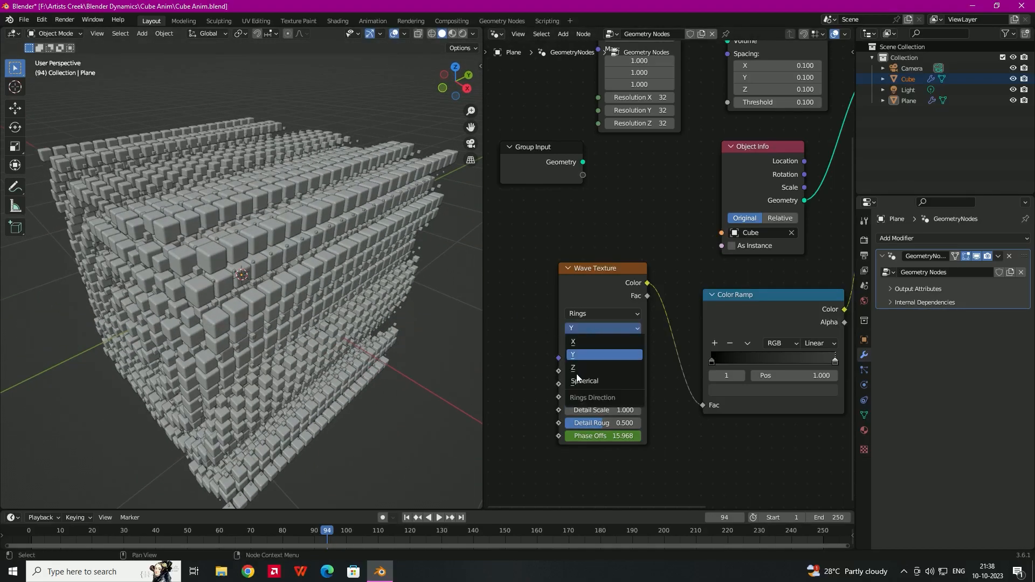
click(578, 371)
middle_drag(350, 244, 292, 311)
middle_drag(288, 271, 345, 345)
click(225, 531)
click(587, 328)
click(584, 379)
Set the Wave Texture scale to 0.2 and move the playhead to frame 31
click(608, 372)
text(.2)
key(Return)
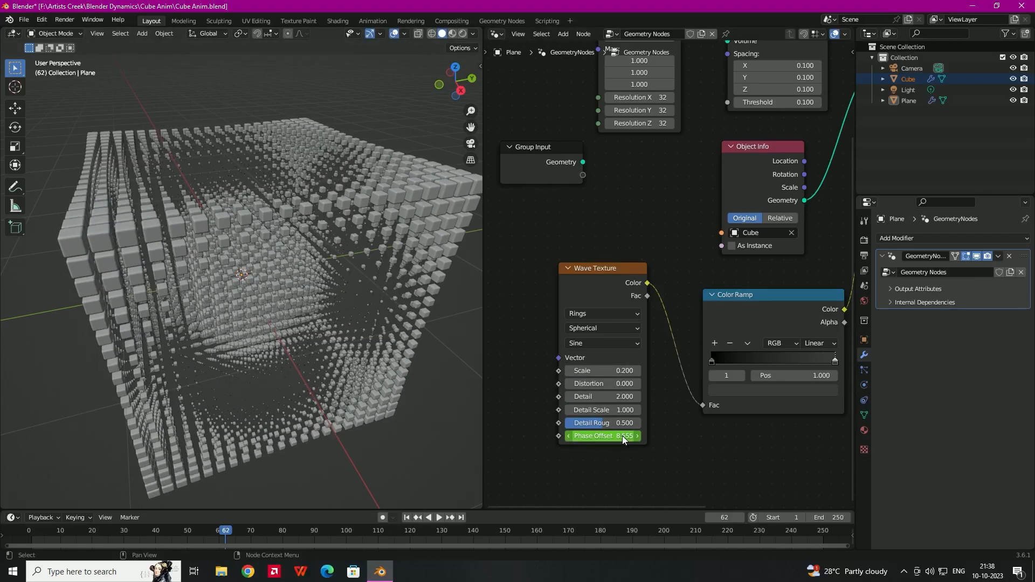
middle_drag(280, 259, 216, 226)
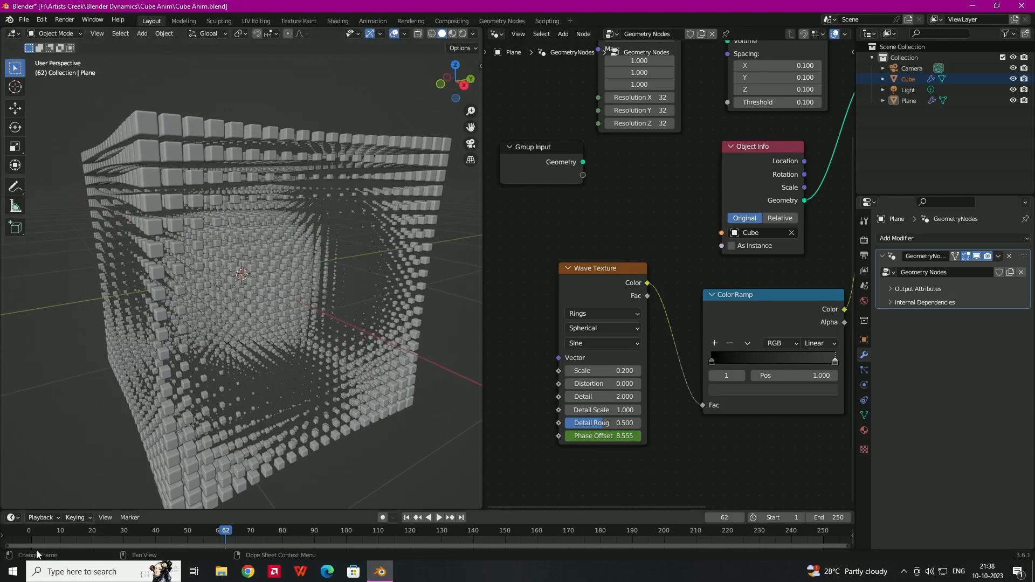
mouse_move(112, 533)
mouse_down()
mouse_move(189, 534)
mouse_move(118, 533)
mouse_move(130, 524)
mouse_up()
Move the Group Output node farther from Instance on Points to make room for another node
middle_drag(793, 249, 712, 300)
scroll(712, 299, down, 2)
middle_drag(841, 253, 620, 310)
scroll(700, 308, down, 1)
middle_drag(693, 244, 691, 296)
scroll(690, 296, up, 2)
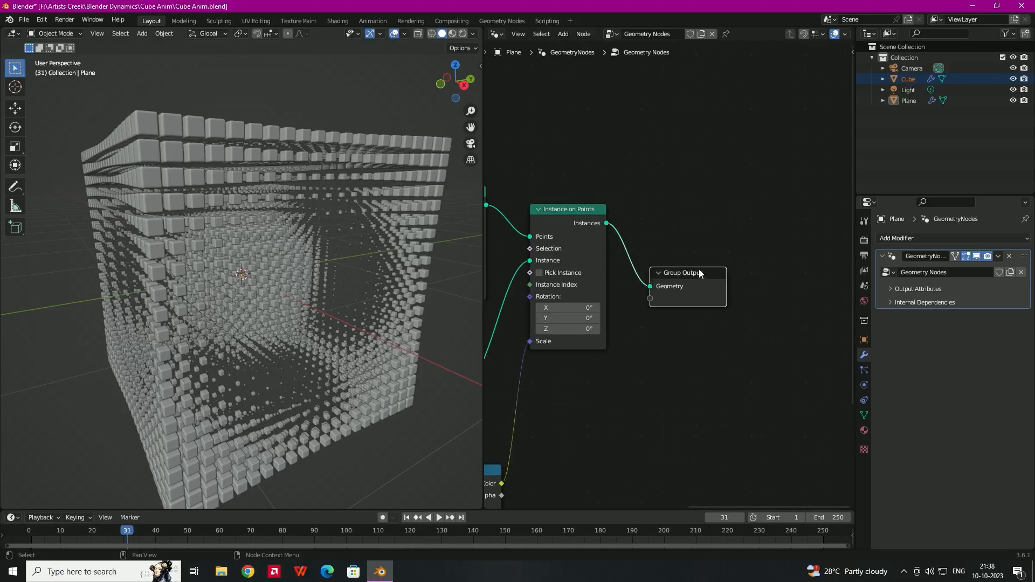
drag(698, 273, 767, 240)
Insert a Set Material node between Instance on Points and Group Output and assign the existing Material to it
click(671, 293)
key(shift+a)
text(se)
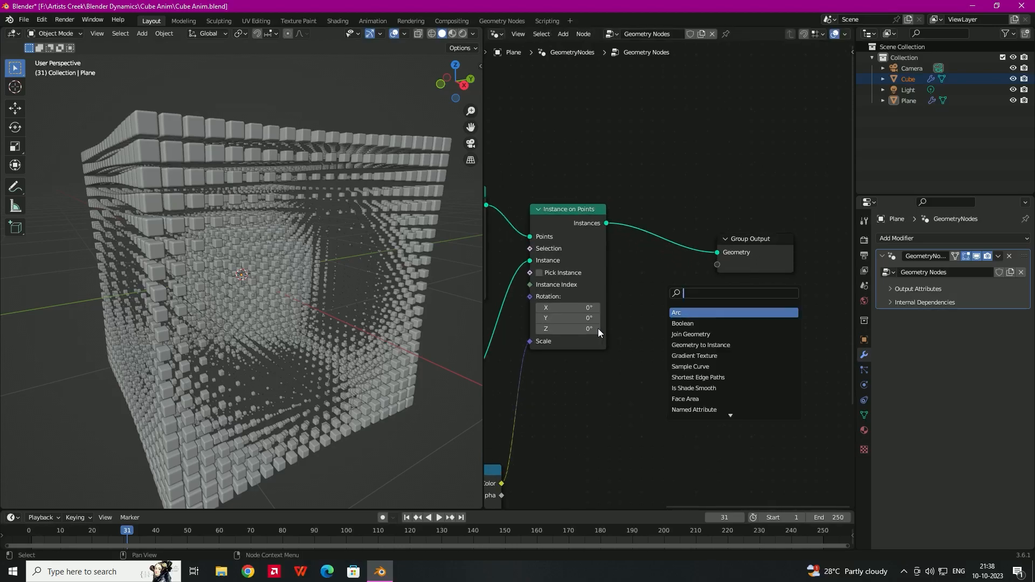
text(t)
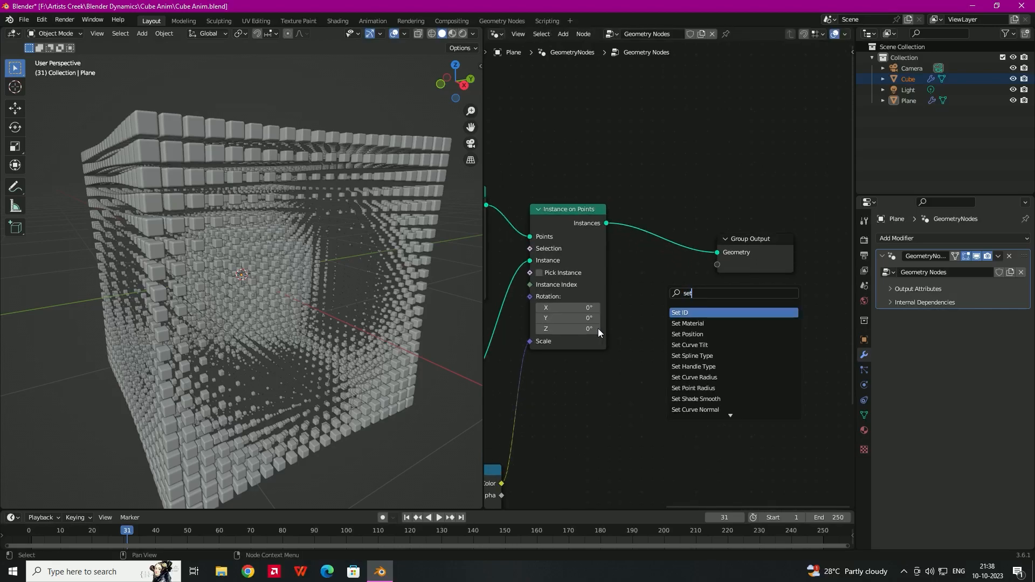
click(700, 323)
click(677, 262)
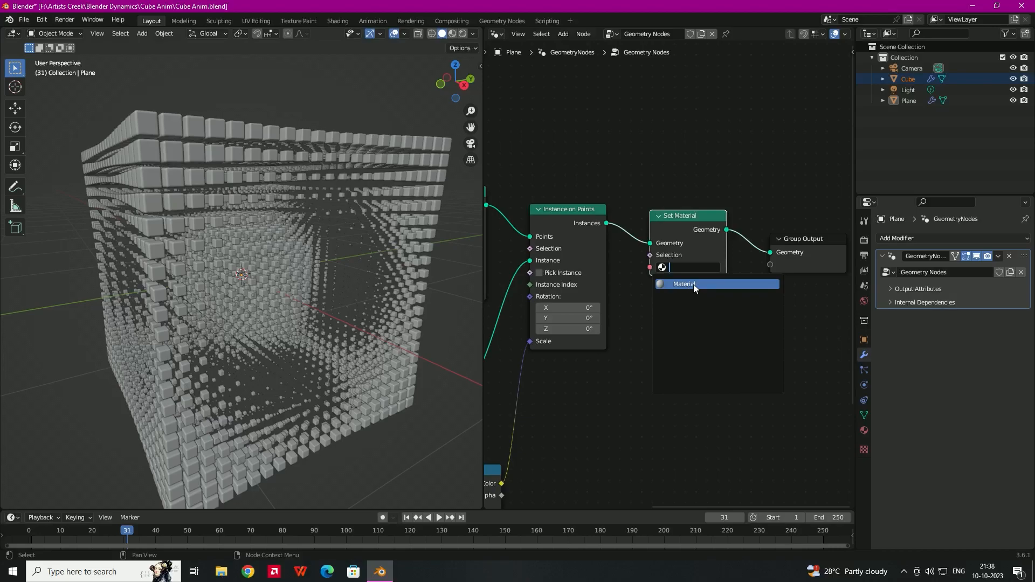
click(690, 284)
Create a new material on the instanced plane object and set its base color to red
click(864, 430)
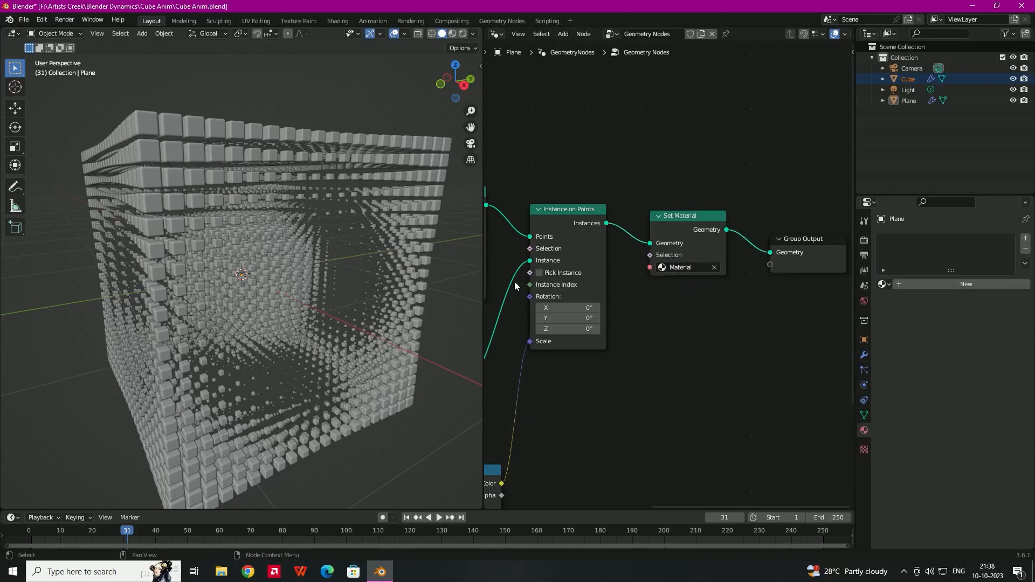
click(428, 205)
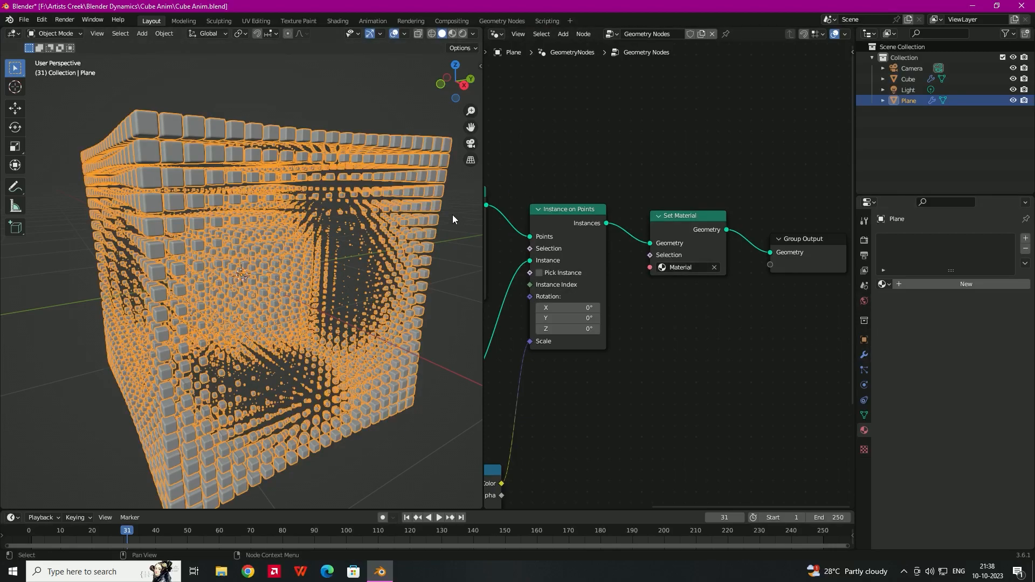
click(963, 287)
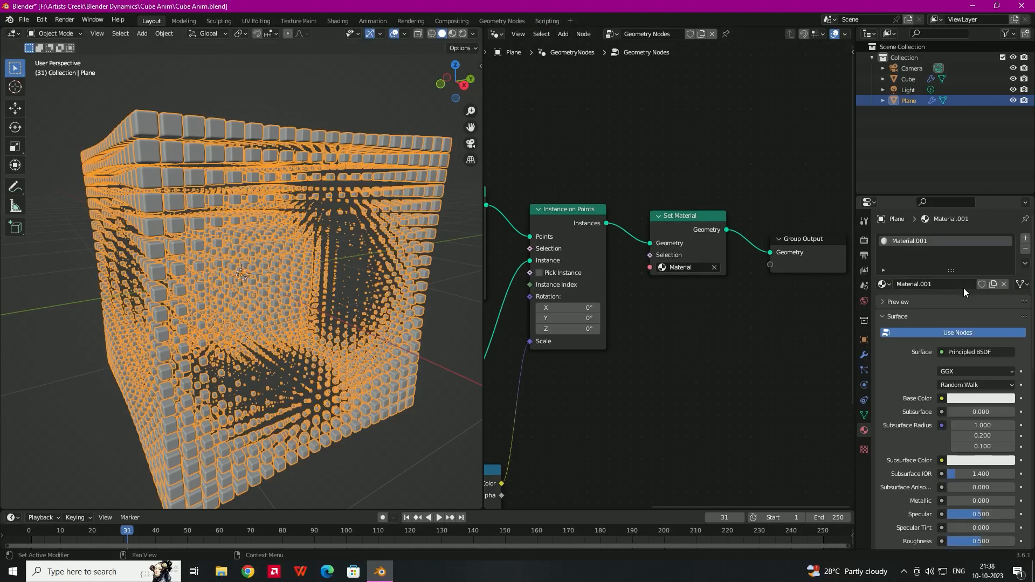
click(975, 399)
drag(957, 309, 966, 316)
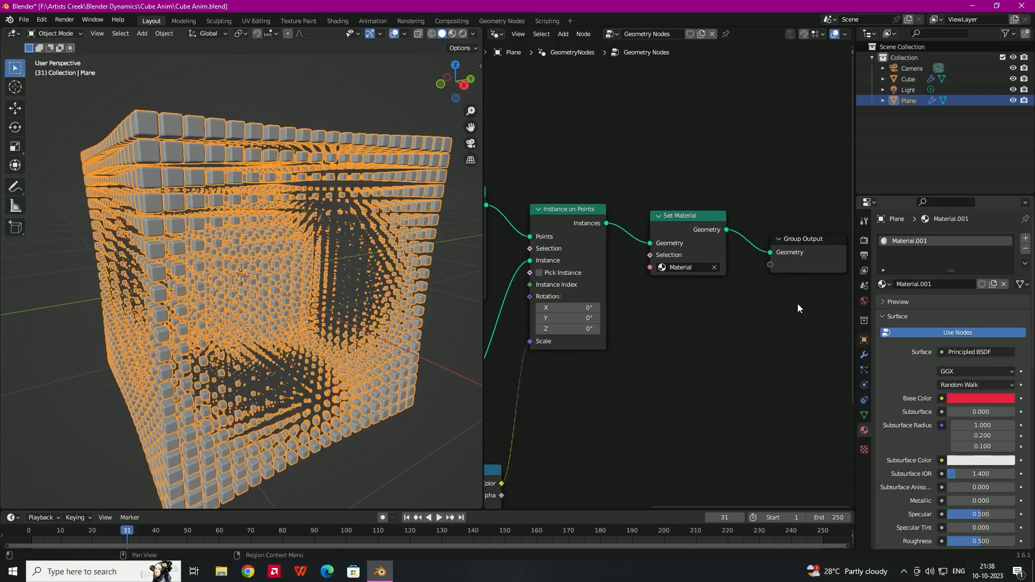
Assign Material.001 in the Set Material node and switch the viewport to Material Preview shading
click(688, 267)
click(697, 297)
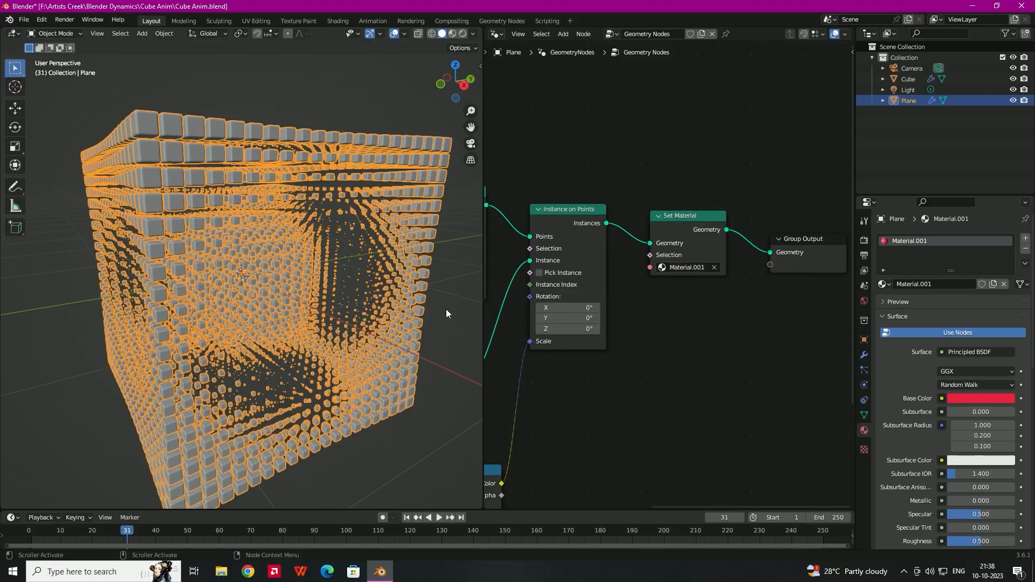
click(453, 33)
click(314, 95)
middle_drag(315, 95, 237, 232)
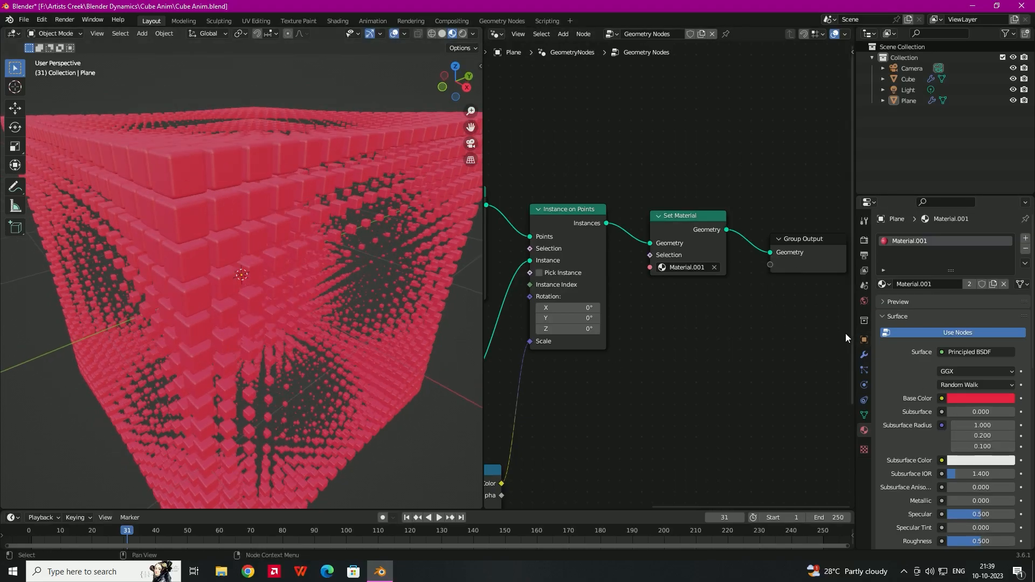
Set the red material's Metallic to 0.811 and Roughness to 0.327
drag(968, 501, 1001, 500)
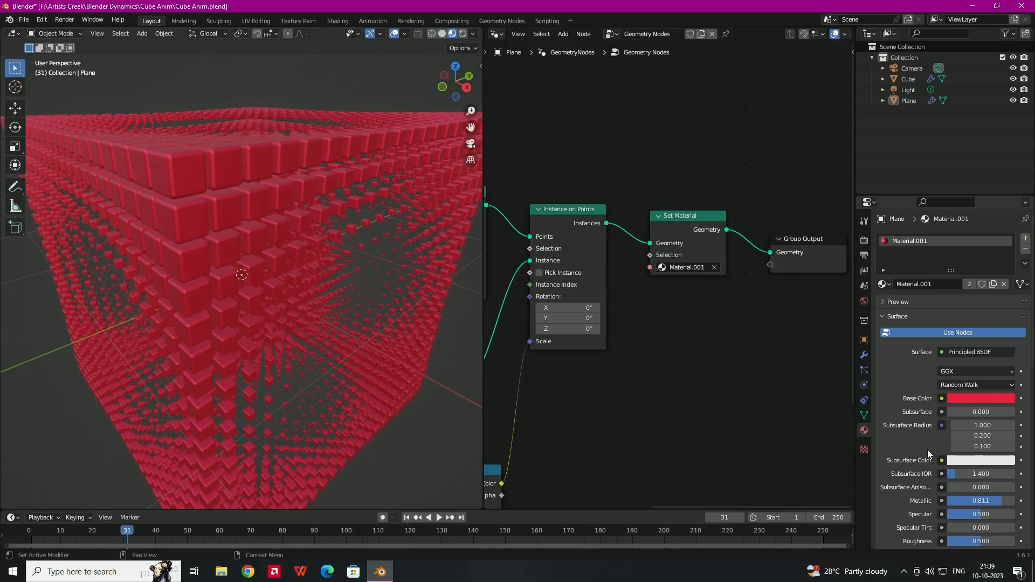
scroll(921, 449, down, 1)
scroll(944, 473, down, 1)
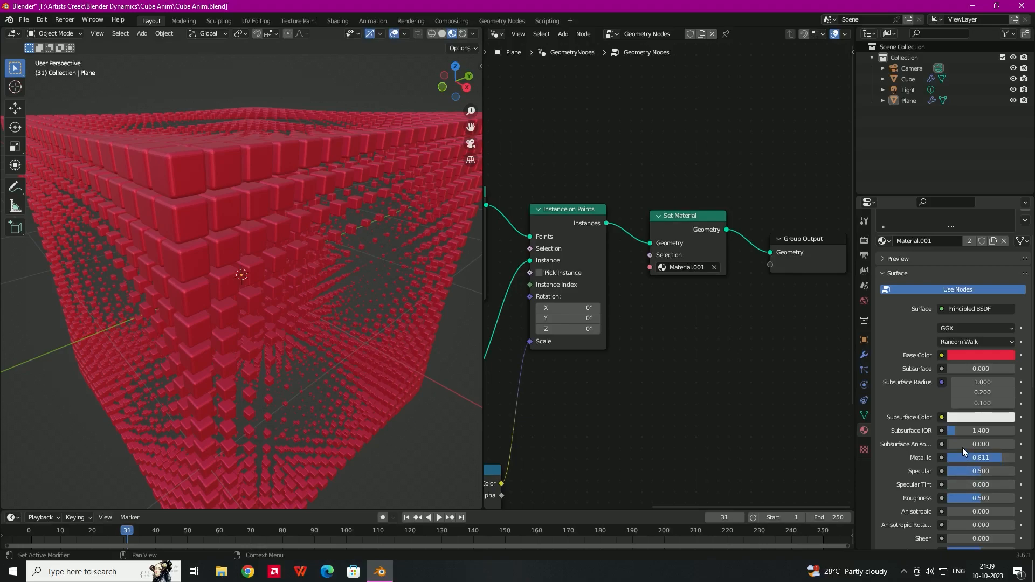
scroll(975, 496, down, 2)
drag(974, 454, 959, 455)
scroll(342, 299, down, 4)
middle_drag(329, 298, 298, 263)
scroll(286, 257, up, 2)
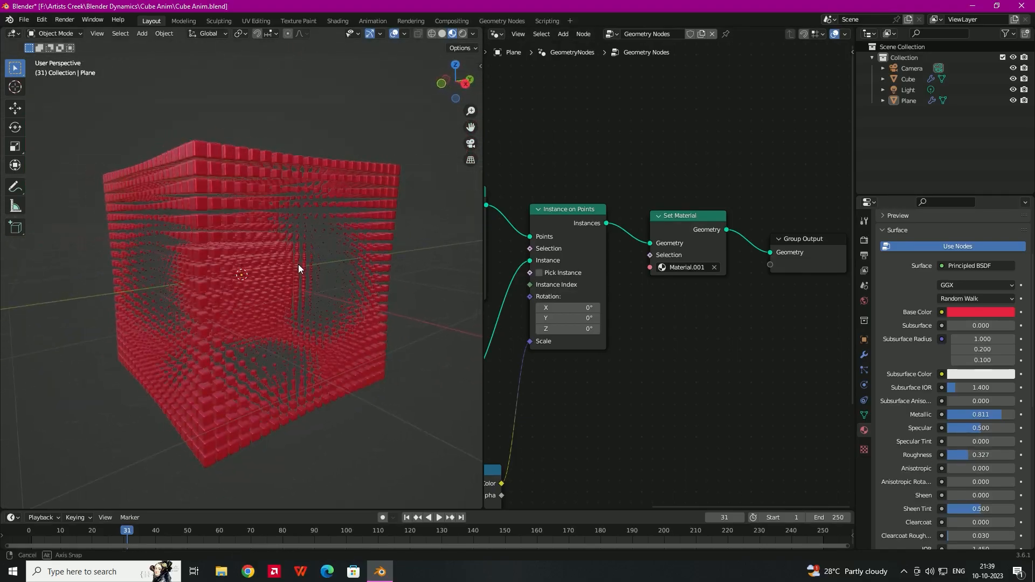
Look at the light's settings and render a test image of frame 31 with Eevee
click(919, 89)
scroll(251, 187, down, 3)
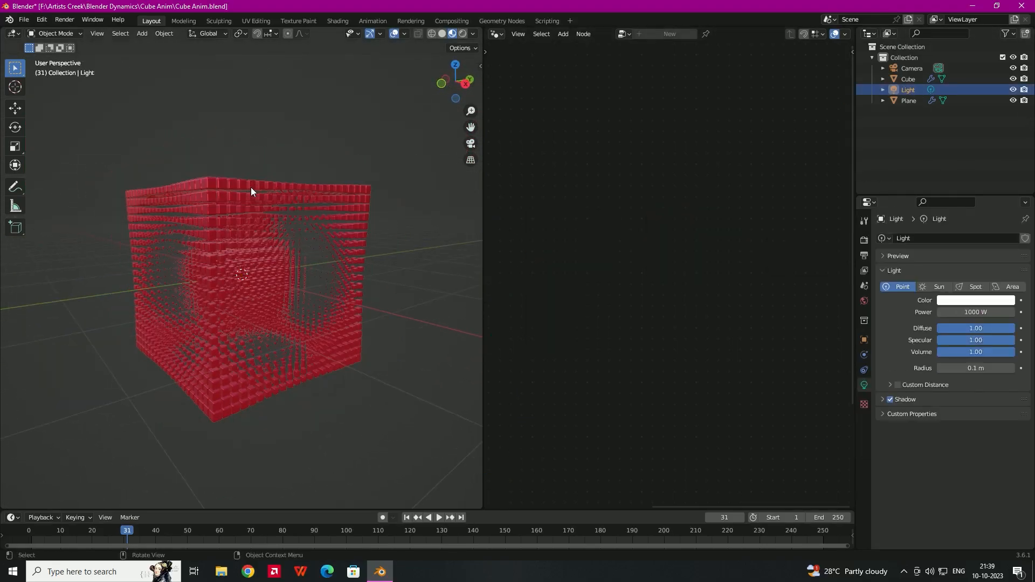
middle_drag(296, 247, 240, 163)
scroll(185, 169, up, 1)
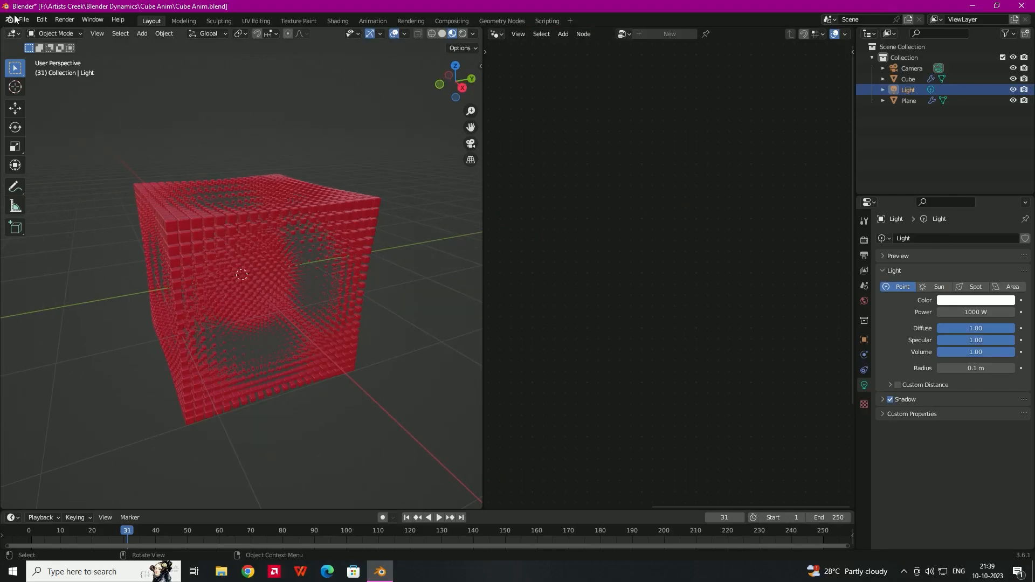
click(64, 20)
click(83, 31)
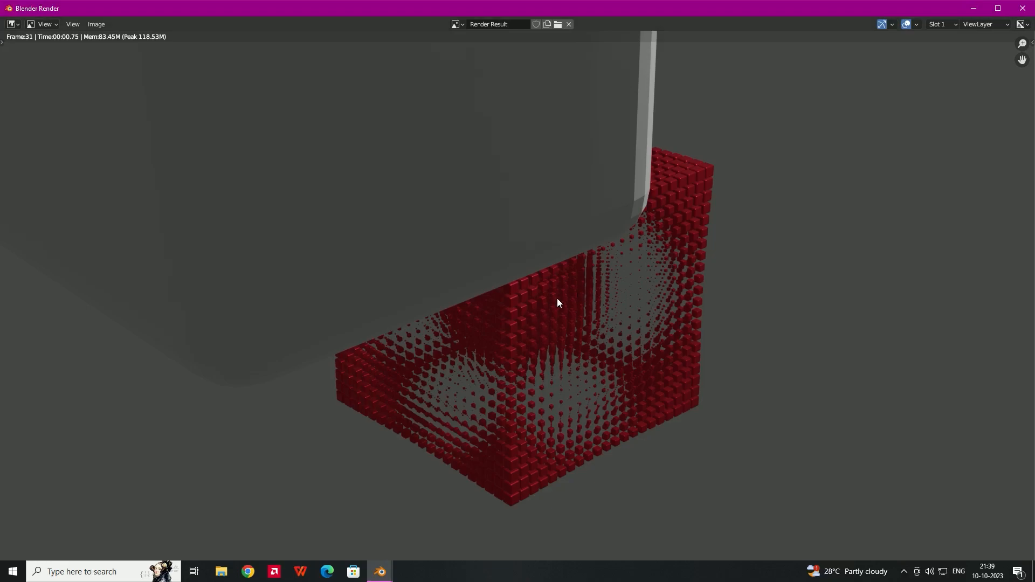
click(1022, 8)
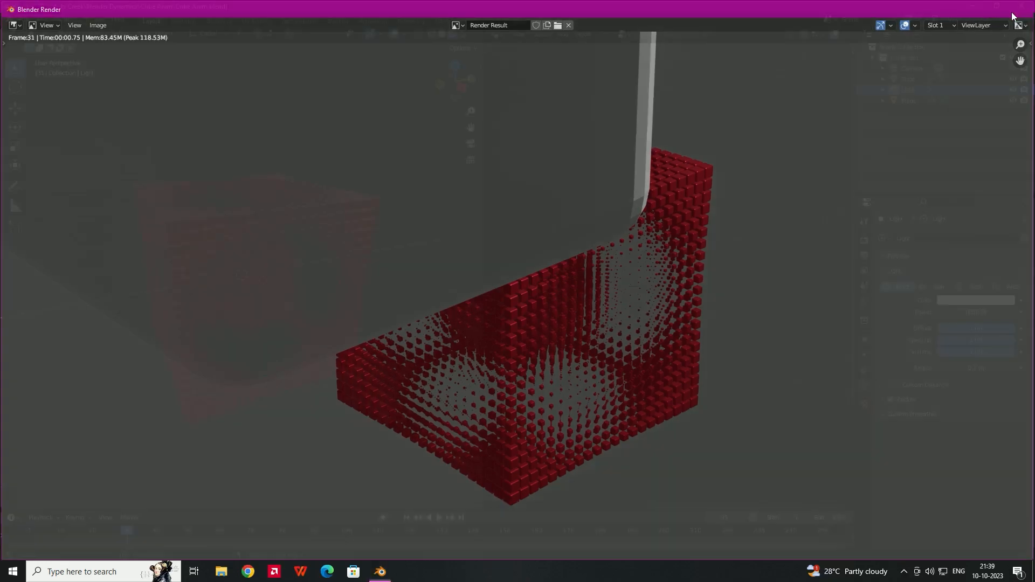
Set the render engine to Cycles and its device to GPU Compute
click(377, 216)
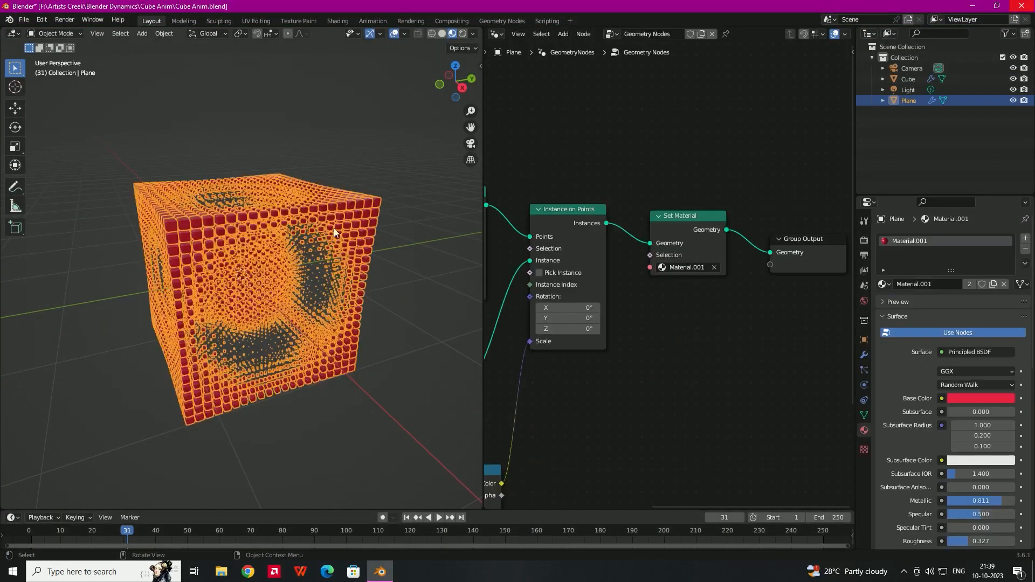
click(864, 240)
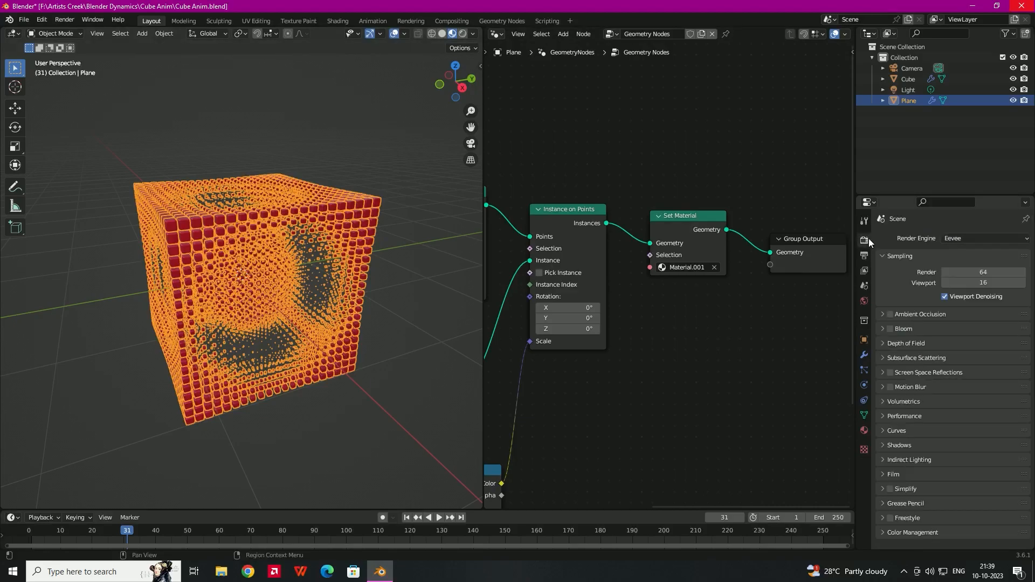
click(961, 238)
click(964, 274)
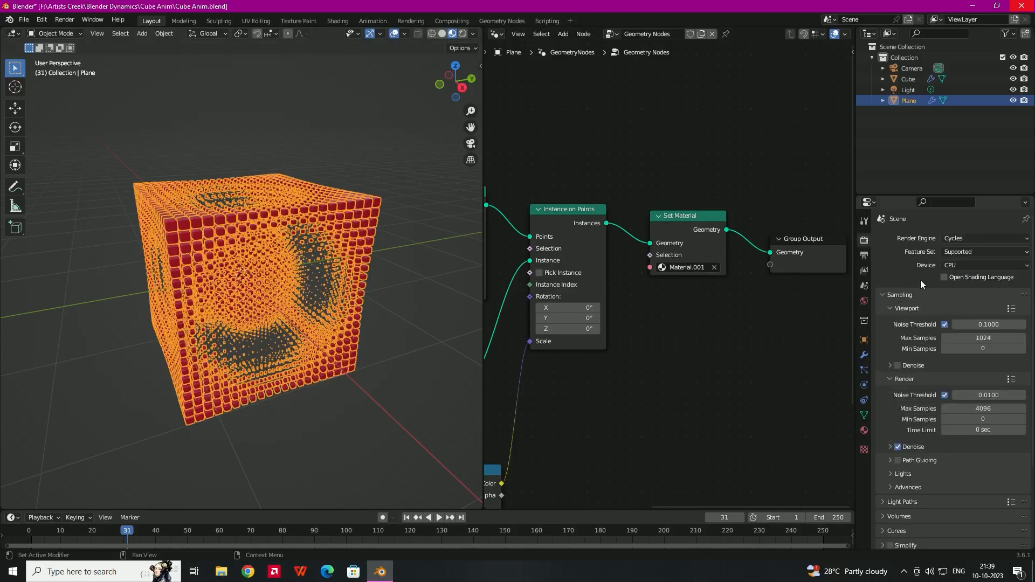
click(990, 268)
click(959, 287)
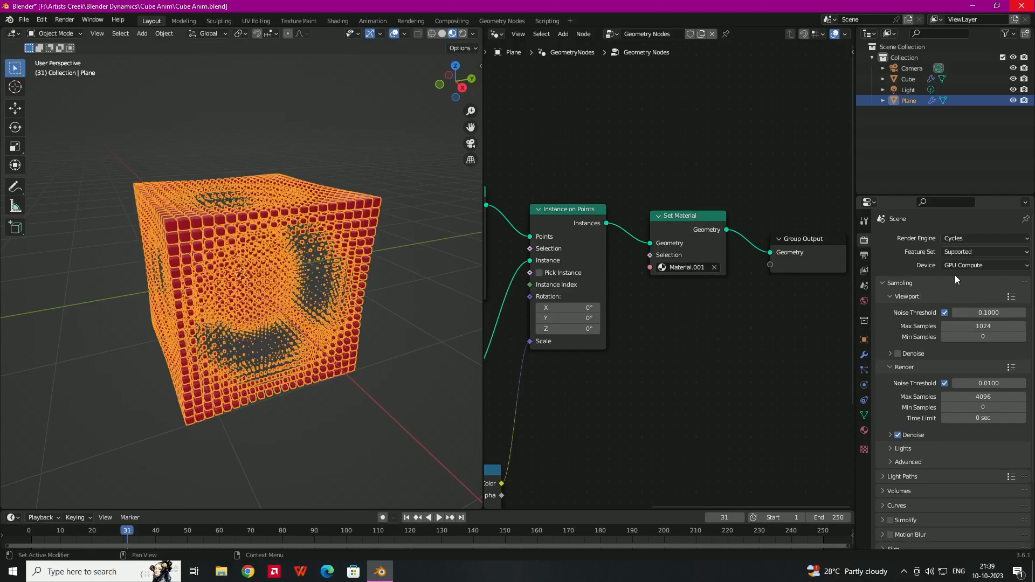
Look through the camera and delete the large bevelled source cube that blocks the view
middle_drag(345, 276, 342, 239)
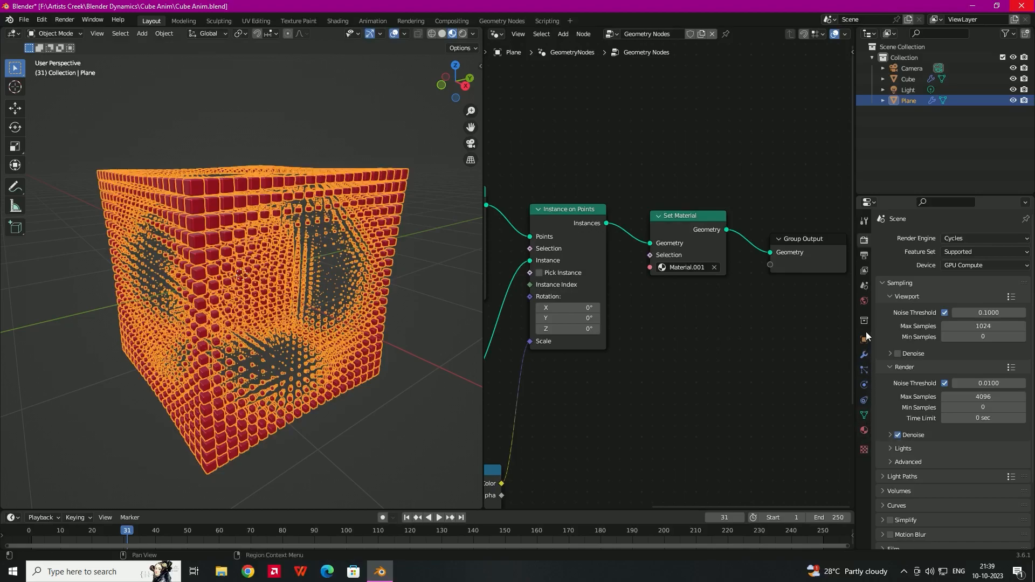
click(864, 301)
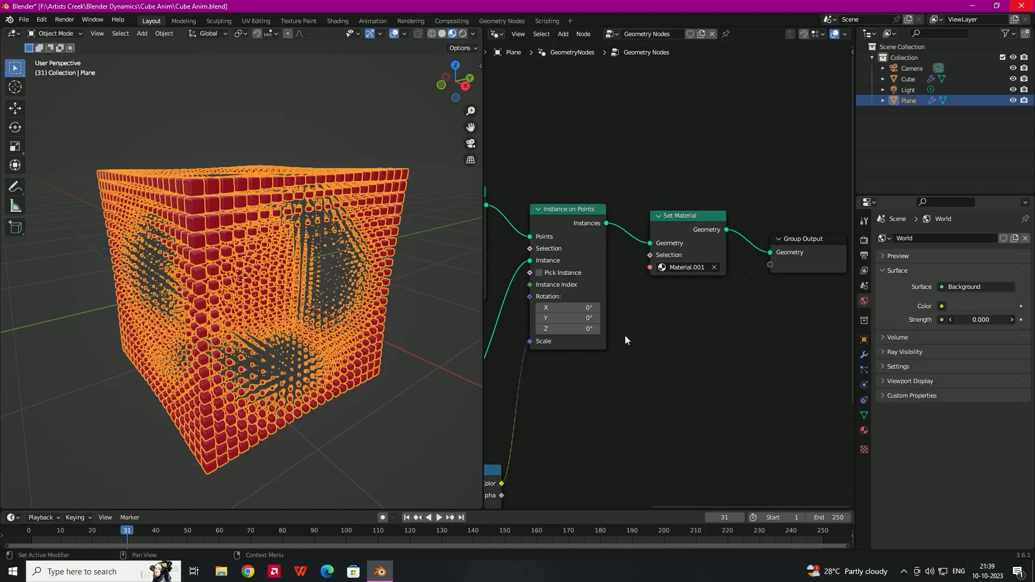
middle_drag(303, 243, 256, 250)
click(470, 143)
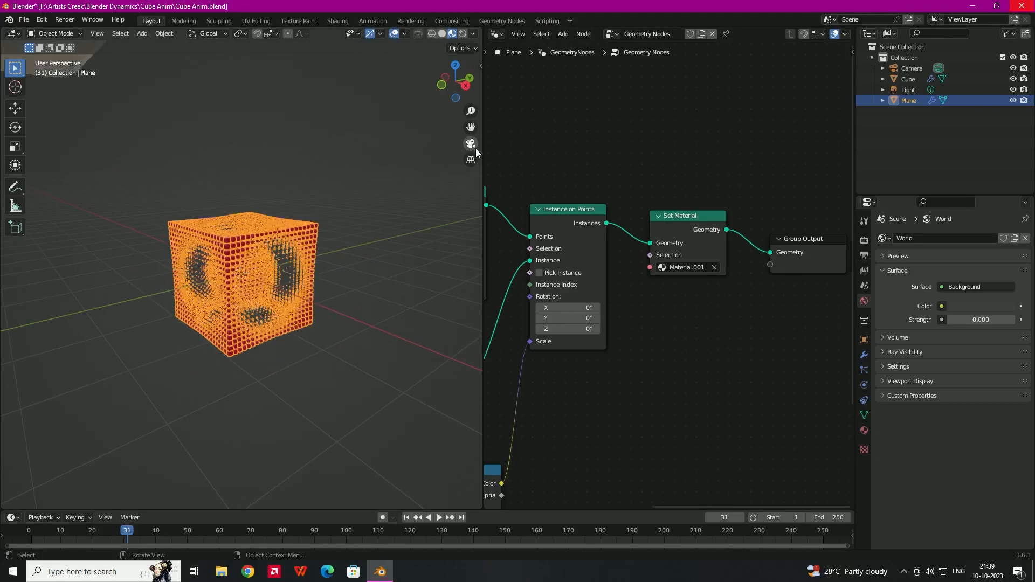
click(205, 169)
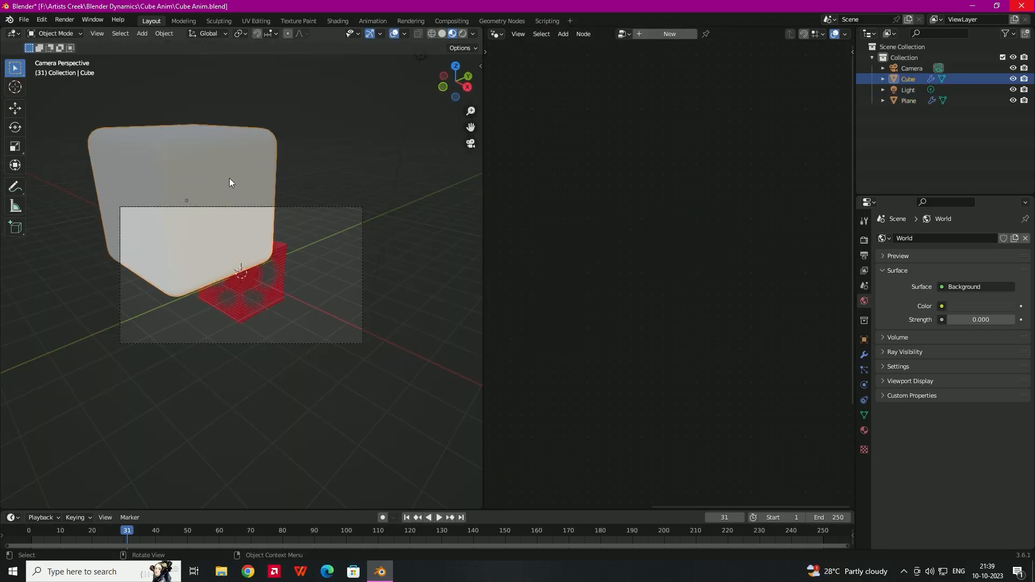
key(Delete)
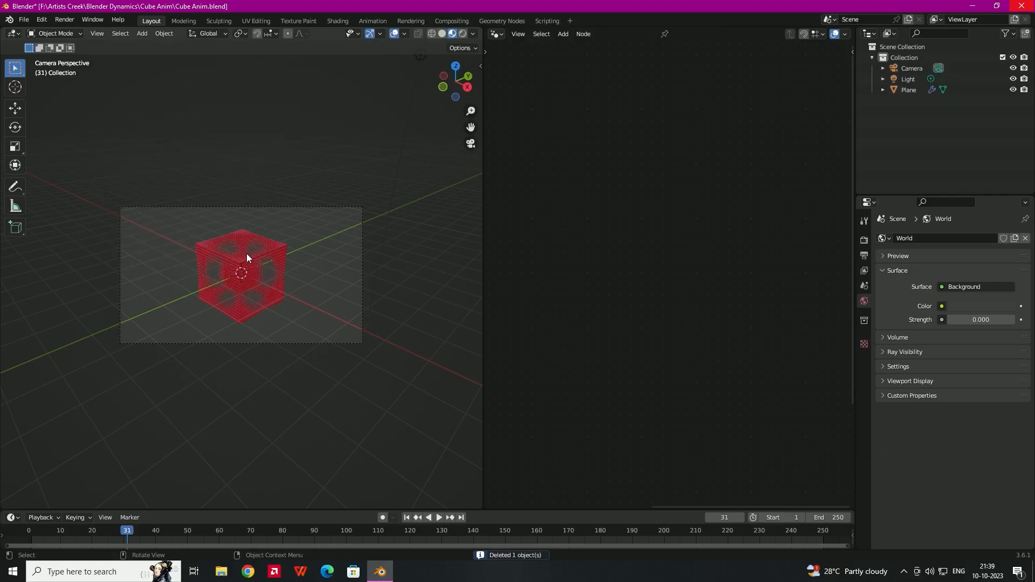
Lock the camera to the view and reframe it closer so the red instanced cube fills the frame
scroll(249, 242, up, 2)
click(471, 144)
scroll(449, 197, up, 5)
click(470, 144)
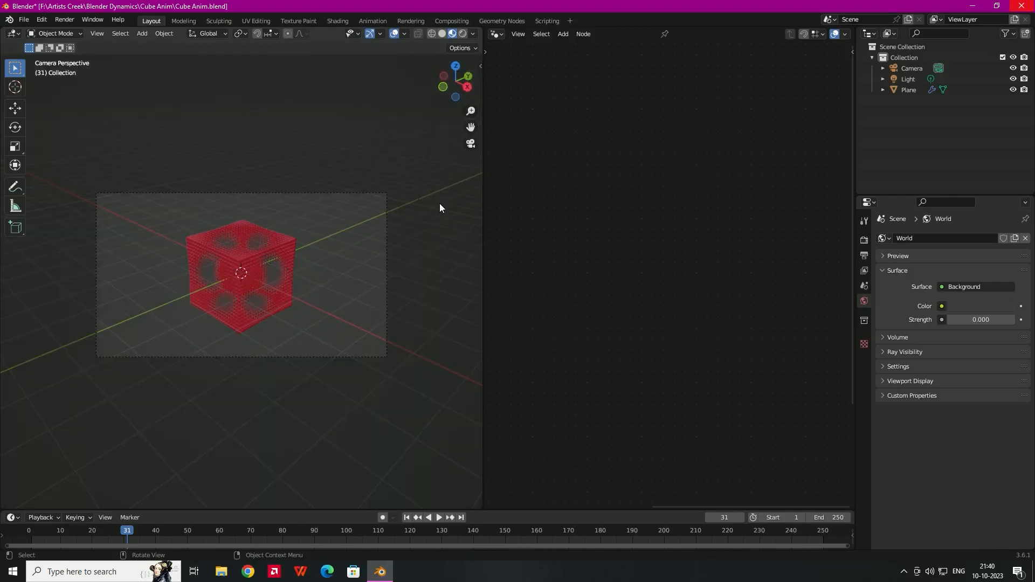
key(n)
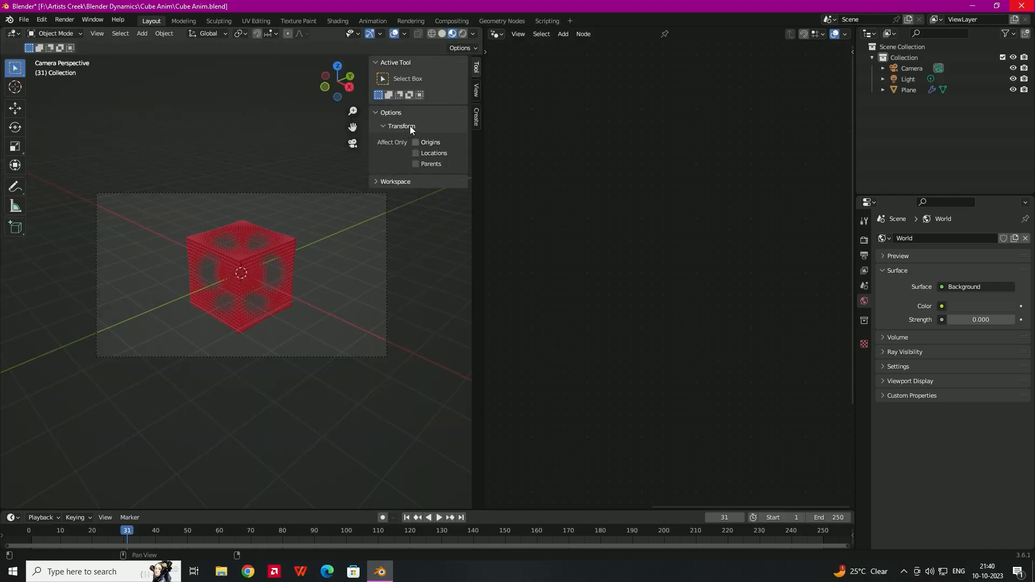
click(476, 89)
click(435, 186)
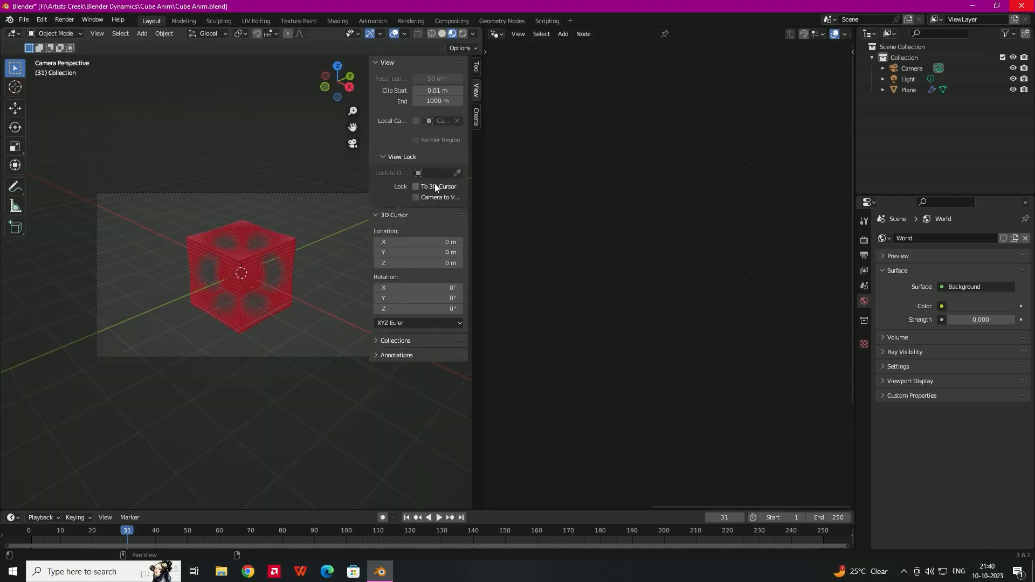
scroll(309, 277, up, 4)
click(424, 189)
click(422, 197)
middle_drag(309, 321, 303, 299)
middle_drag(298, 298, 304, 295)
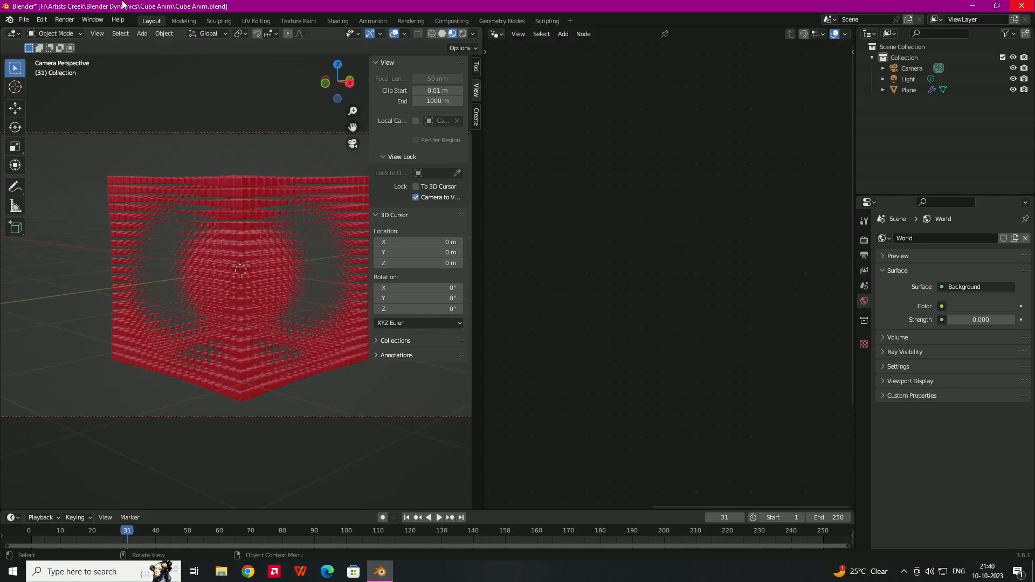
Render a test image of the reframed camera view with Cycles and scrub through the animation
click(65, 19)
click(81, 33)
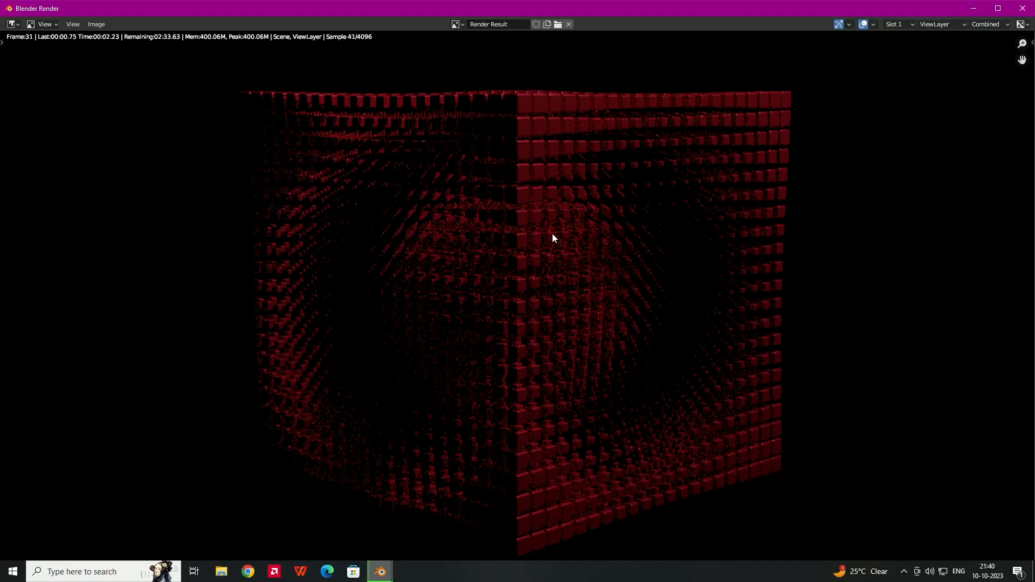
scroll(518, 227, down, 1)
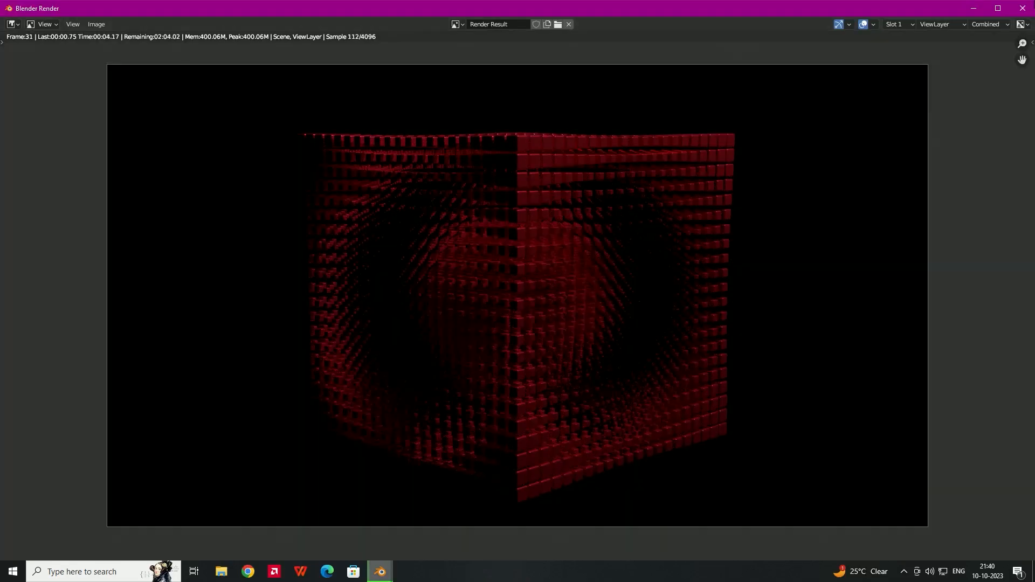
click(1023, 9)
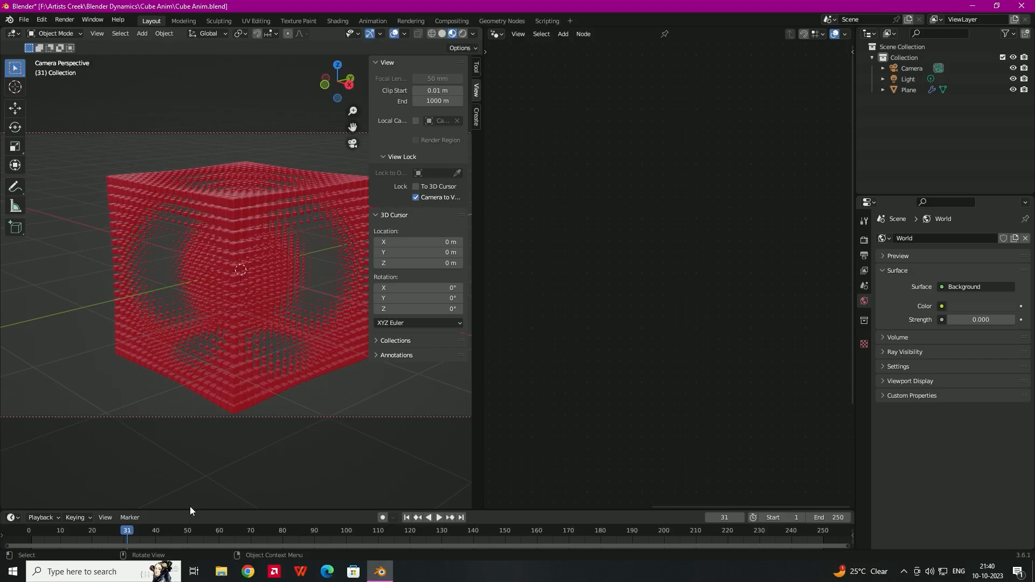
drag(147, 532, 435, 530)
middle_drag(312, 249, 242, 227)
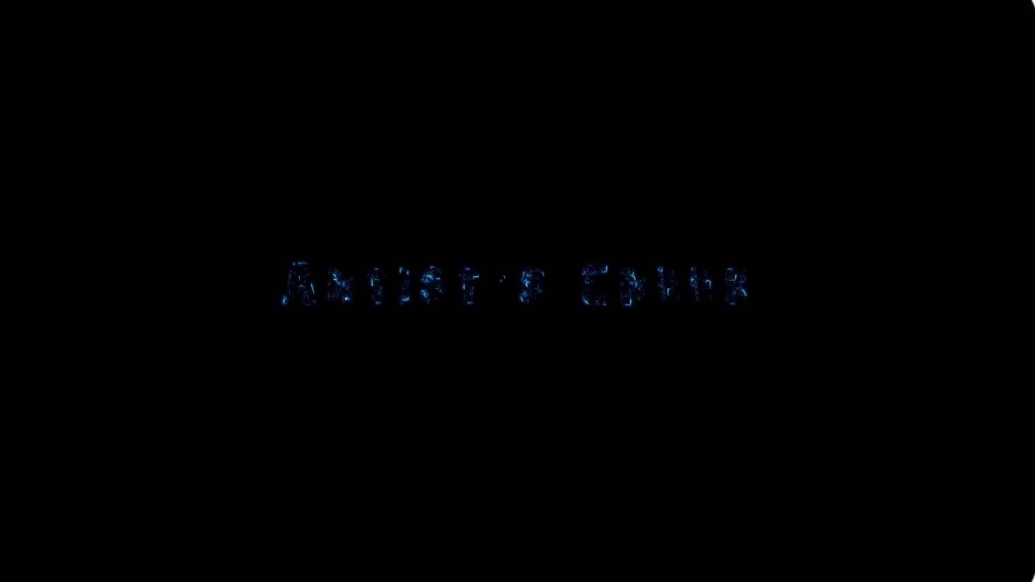